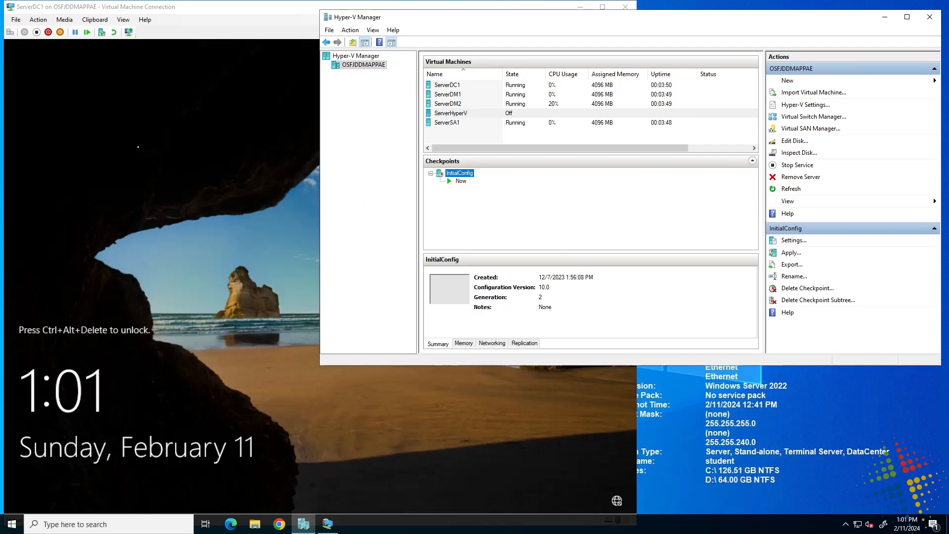
Sign in to ServerDC1 as administrator using Ctrl+Alt+Delete and the account password
{"action": "left_click", "coordinate": [243, 37]}
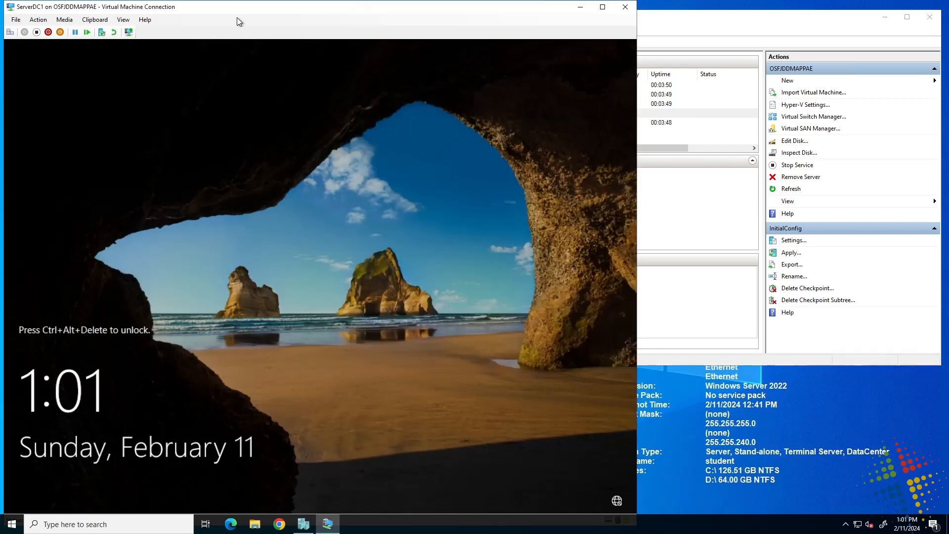
{"action": "left_click", "coordinate": [10, 34]}
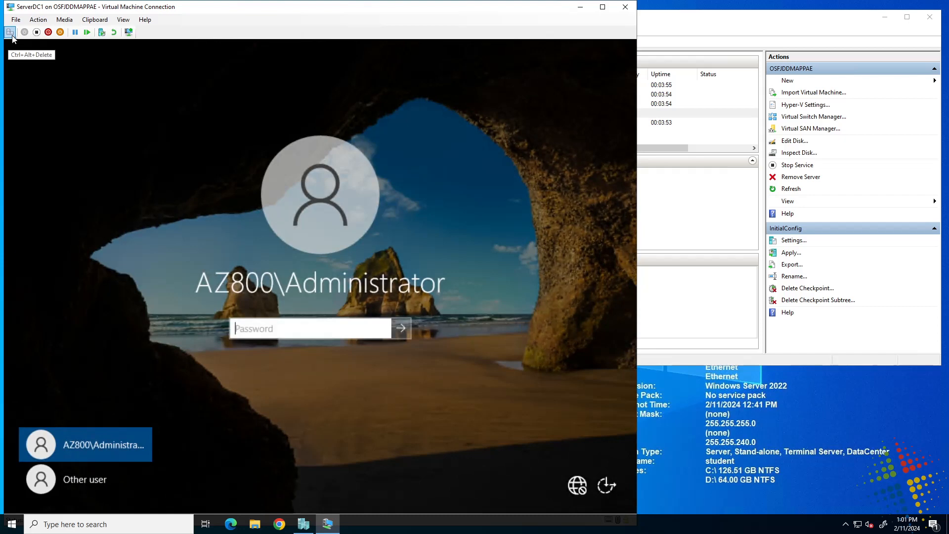
{"action": "type", "text": "Pa55w.rd"}
{"action": "key", "text": "Return"}
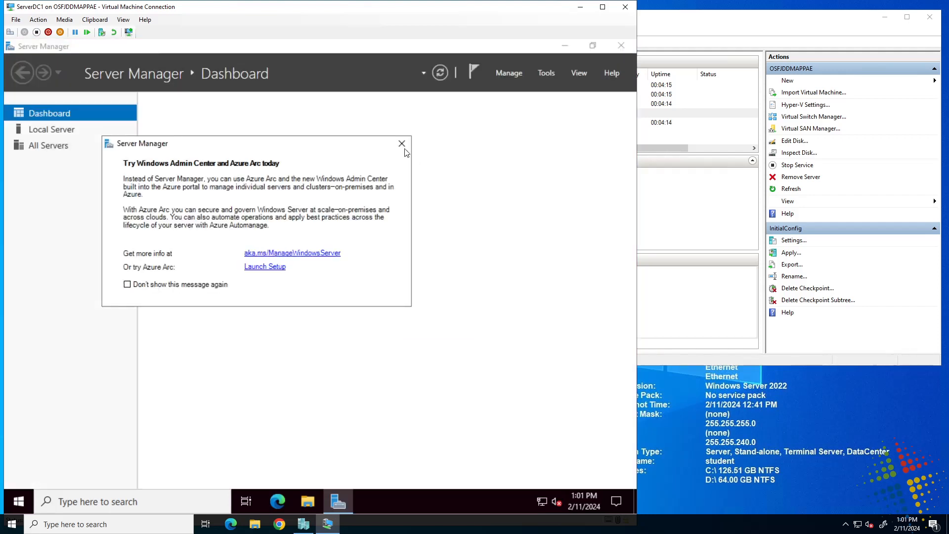
Dismiss the Windows Admin Center notice and launch DNS from the Tools menu
{"action": "left_click", "coordinate": [402, 144]}
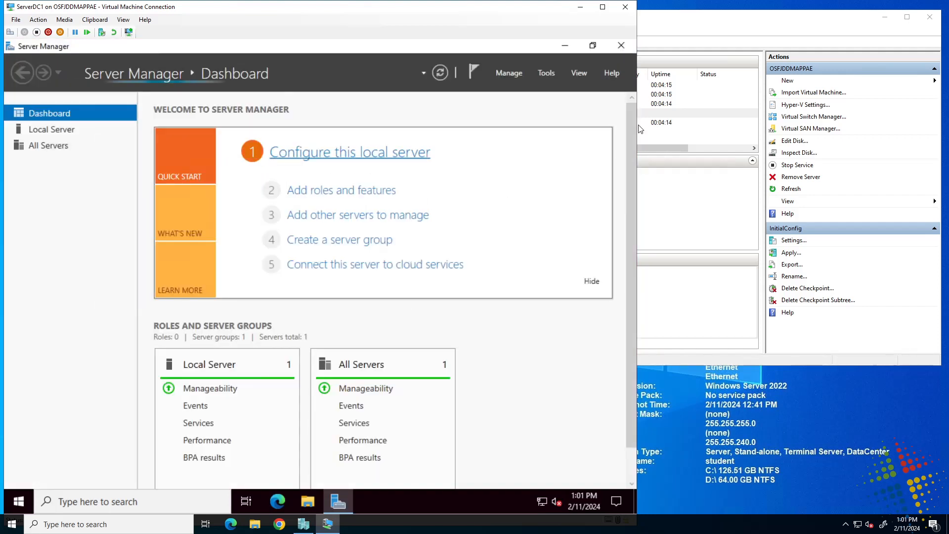
{"action": "left_click", "coordinate": [548, 73]}
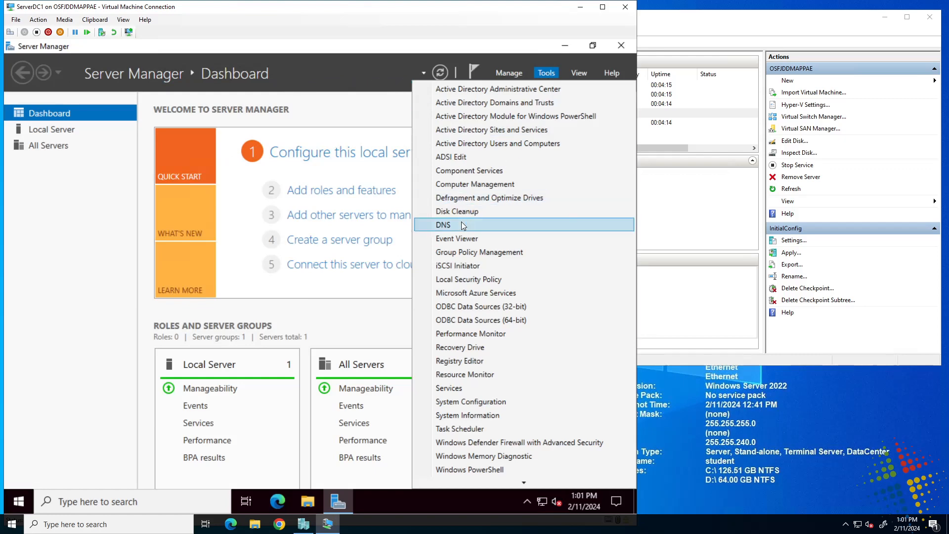
{"action": "left_click", "coordinate": [466, 224]}
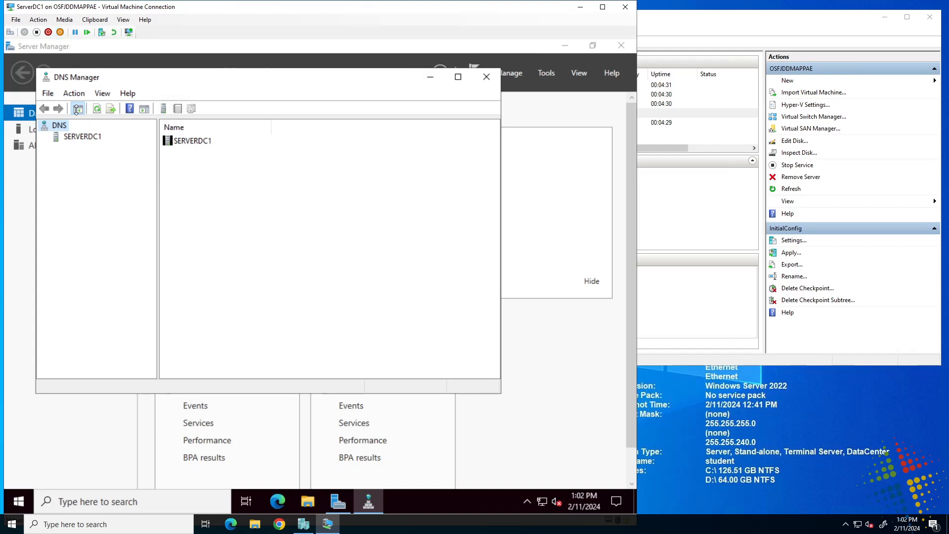
Select the SERVERDC1 server and expand its folders in the console tree
{"action": "right_click", "coordinate": [80, 139]}
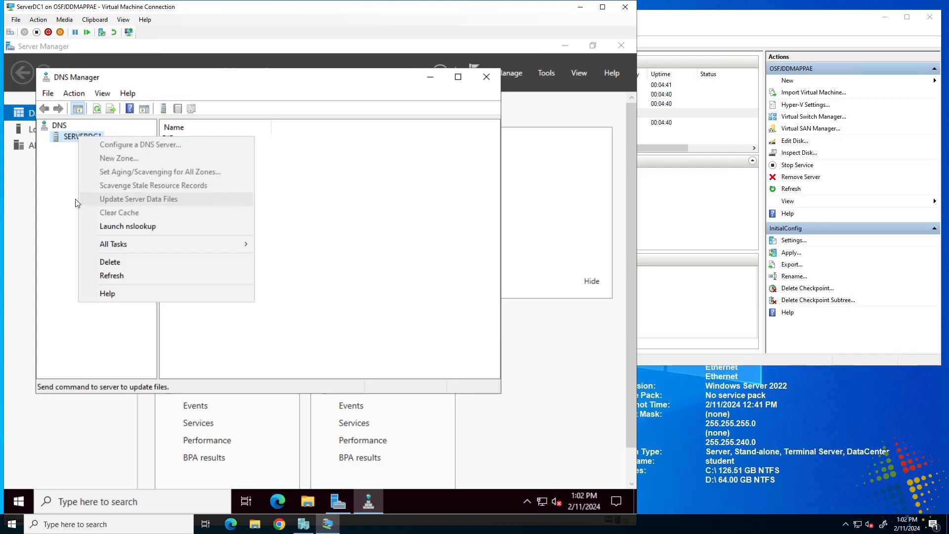
{"action": "left_click", "coordinate": [43, 205]}
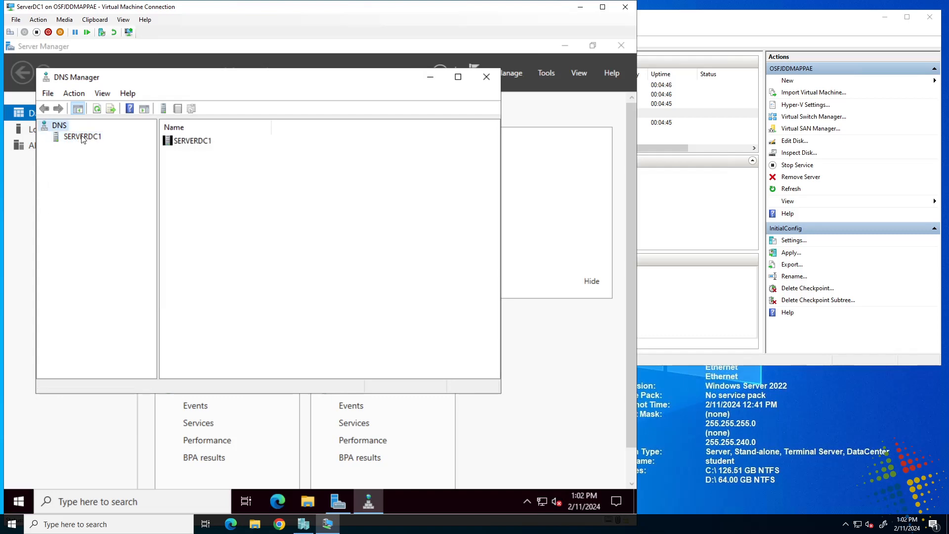
{"action": "left_click", "coordinate": [81, 138]}
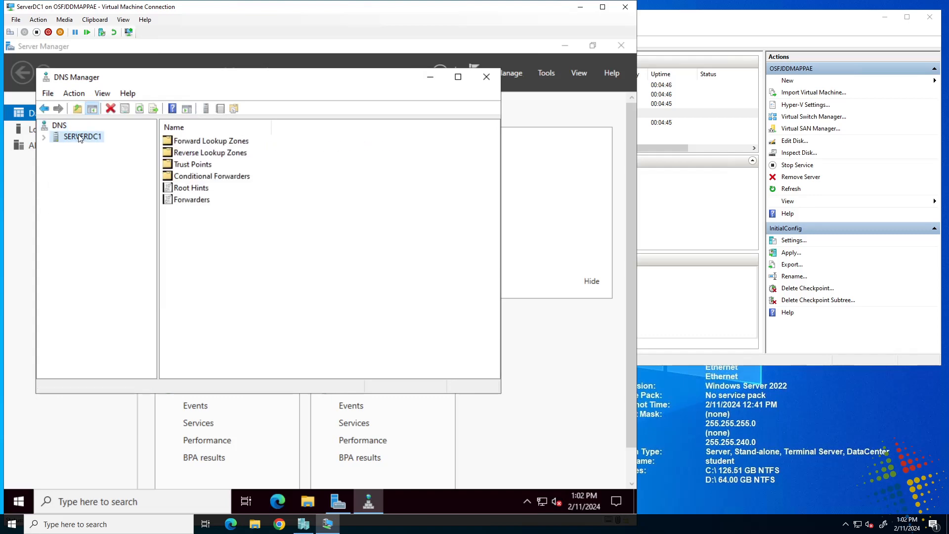
{"action": "right_click", "coordinate": [79, 137]}
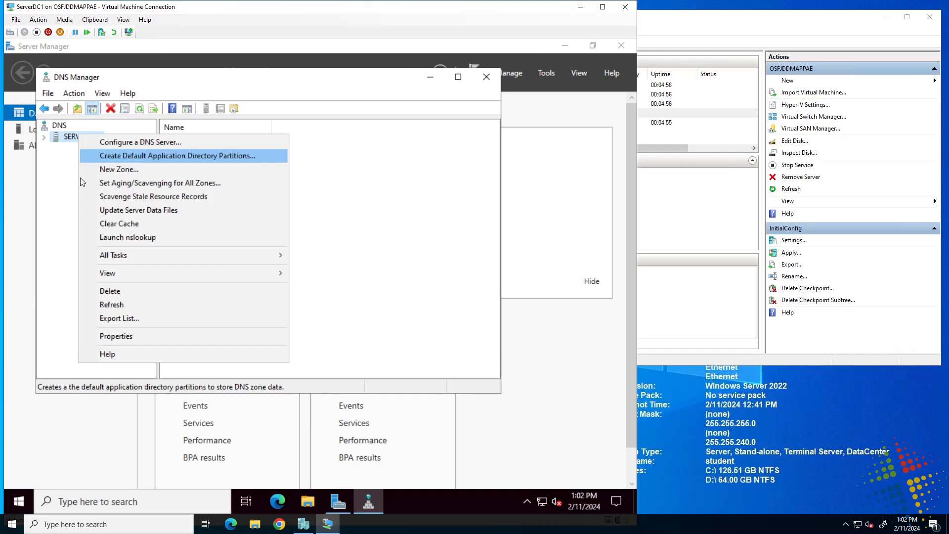
{"action": "left_click", "coordinate": [51, 192]}
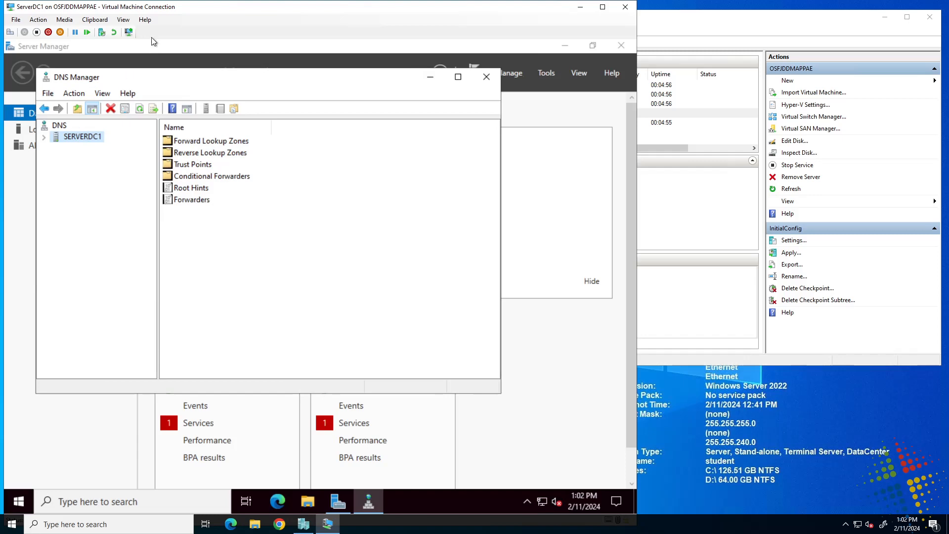
{"action": "left_click", "coordinate": [44, 138]}
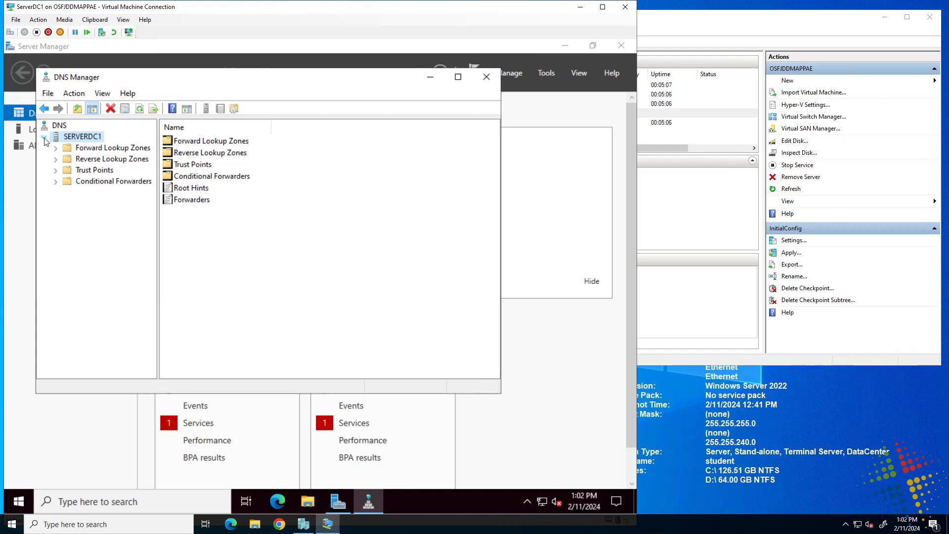
{"action": "left_click", "coordinate": [44, 139]}
{"action": "left_click", "coordinate": [44, 138]}
Open Forward Lookup Zones and review the AZ800.corp and _msdcs.AZ800.corp zones
{"action": "left_click", "coordinate": [216, 144]}
{"action": "double_click", "coordinate": [216, 144]}
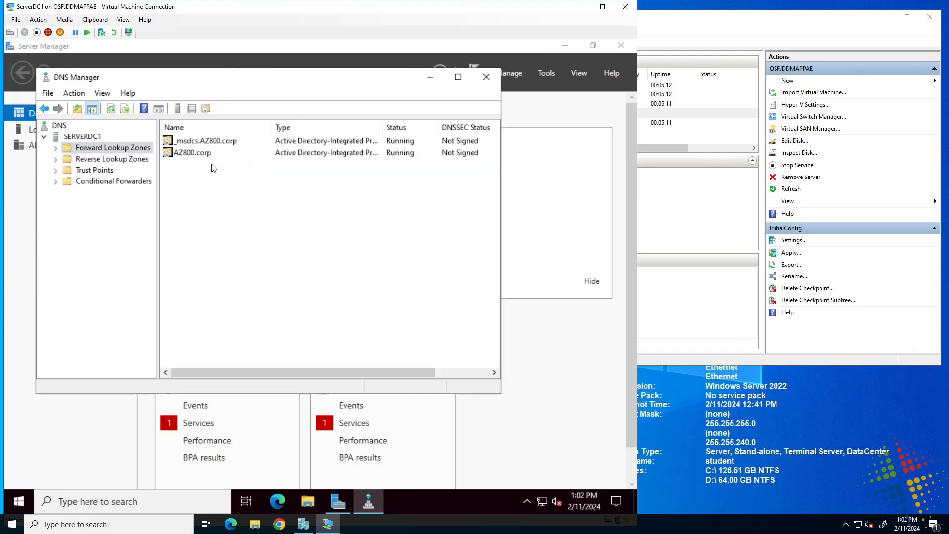
{"action": "left_click", "coordinate": [202, 157]}
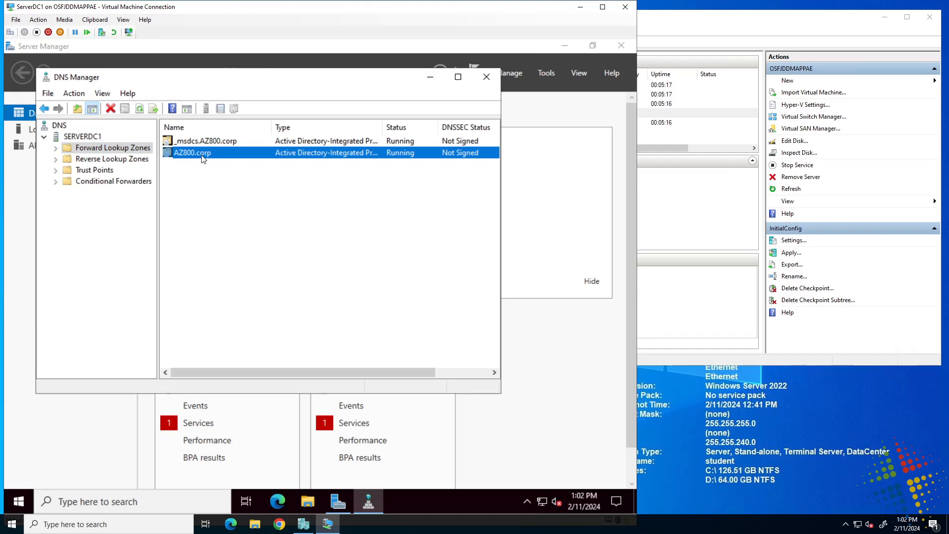
{"action": "left_click", "coordinate": [228, 141]}
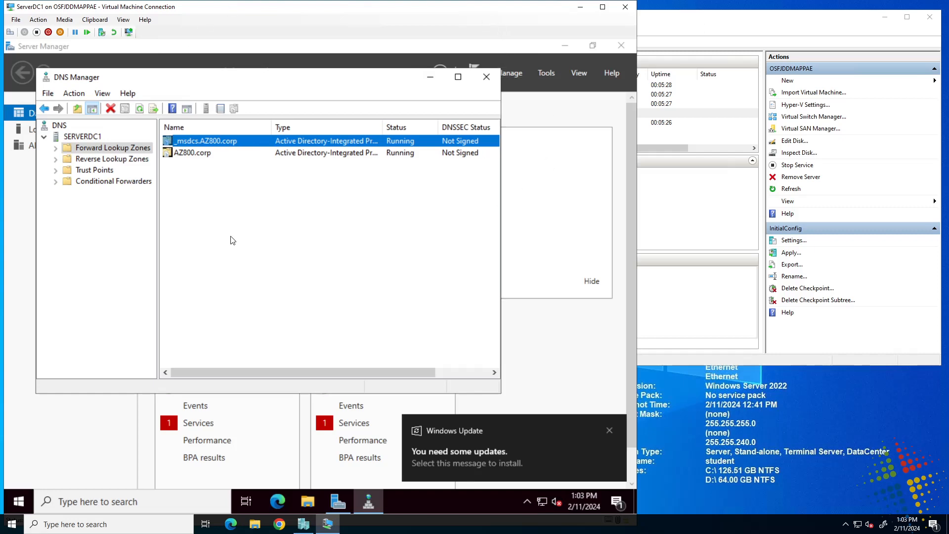
{"action": "right_click", "coordinate": [94, 137]}
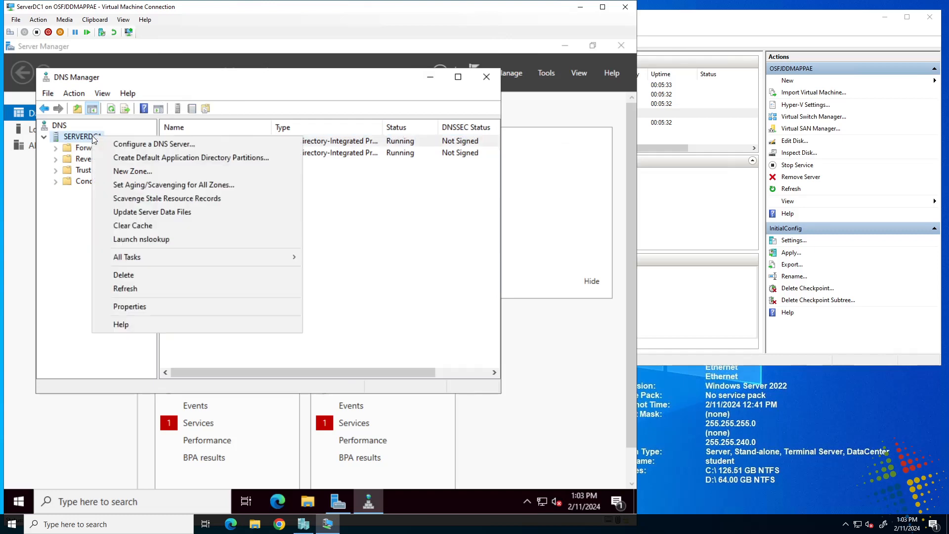
{"action": "left_click", "coordinate": [164, 313]}
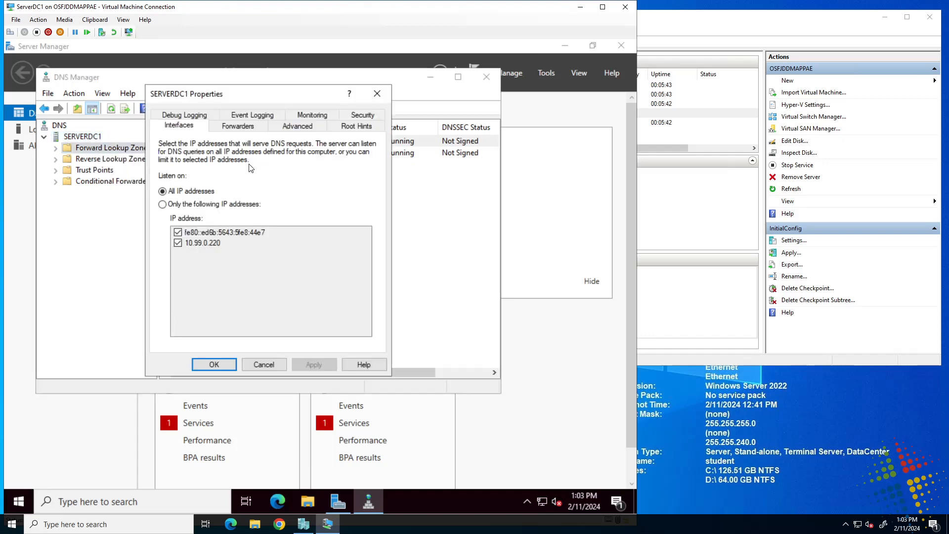
{"action": "left_click", "coordinate": [239, 129]}
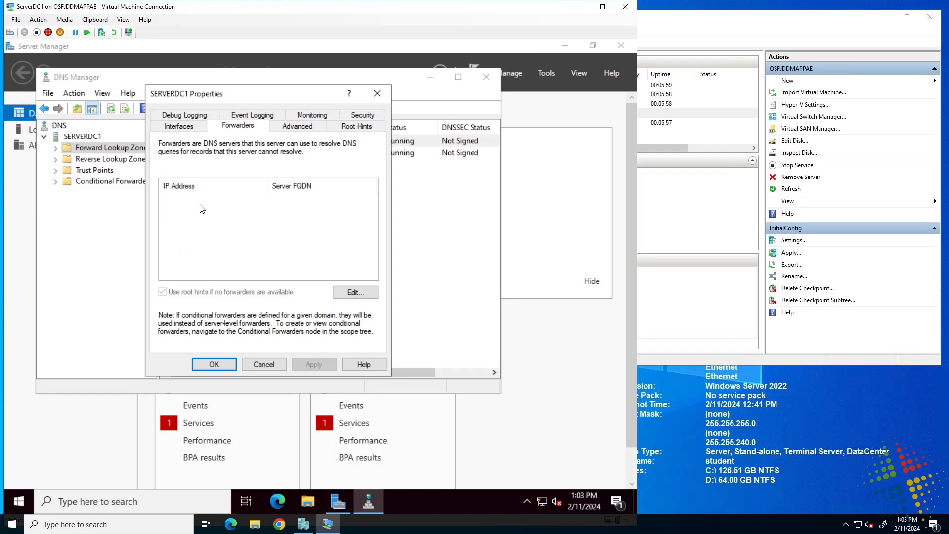
{"action": "left_click", "coordinate": [355, 292]}
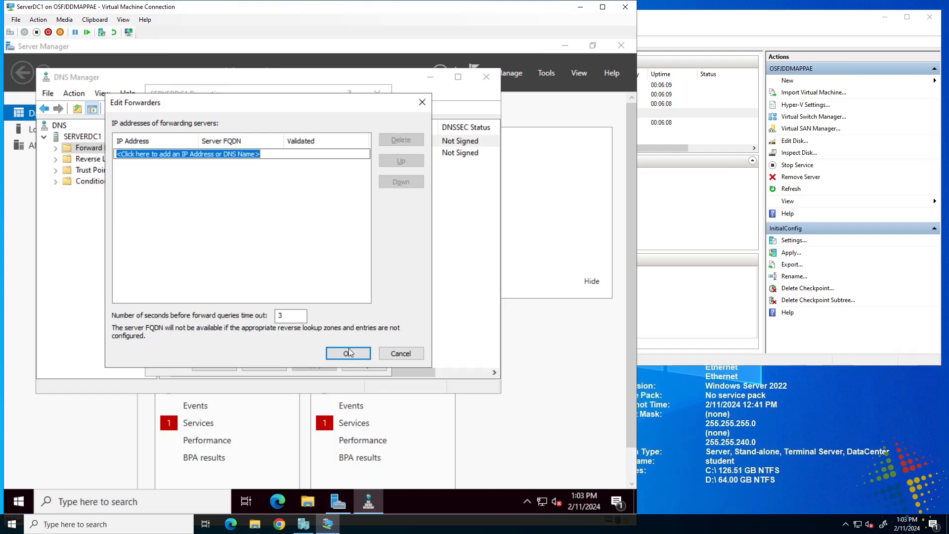
{"action": "left_click", "coordinate": [403, 356]}
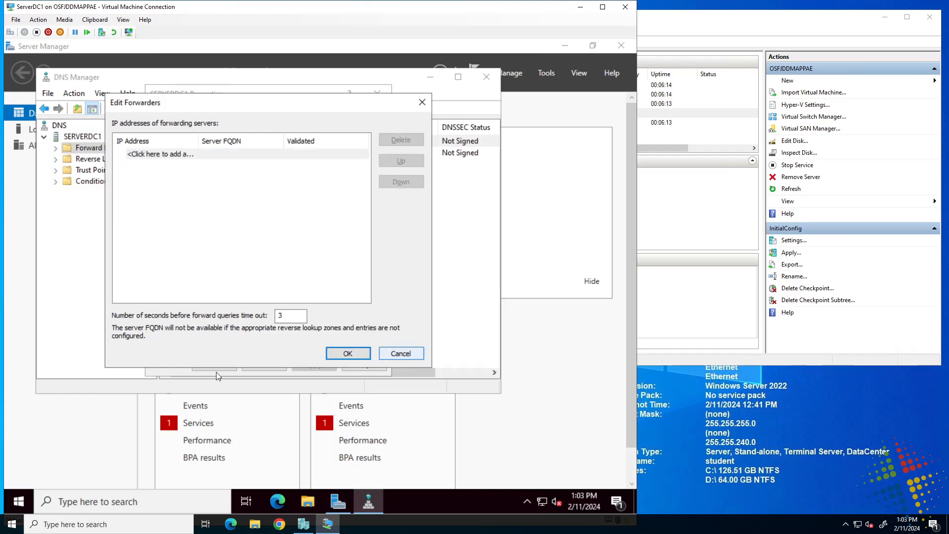
{"action": "left_click", "coordinate": [264, 365]}
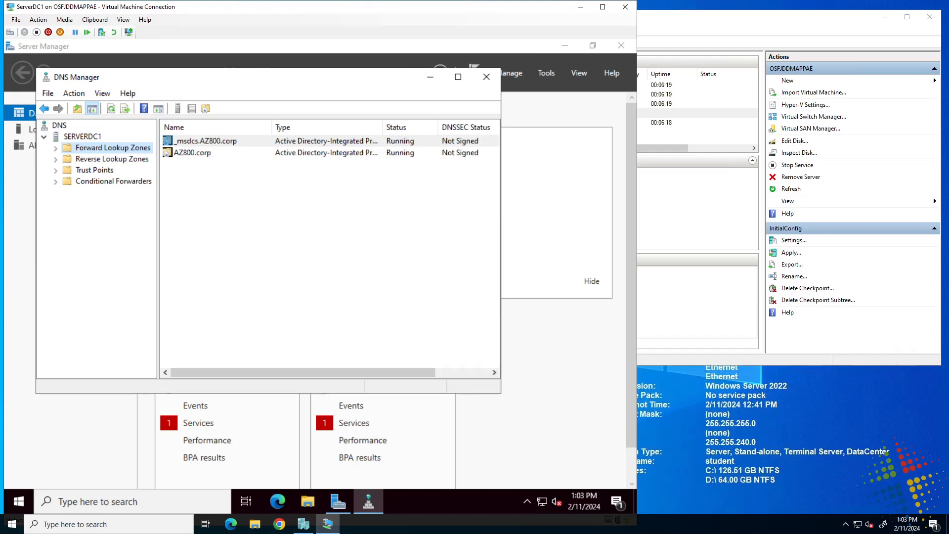
{"action": "left_click", "coordinate": [242, 180]}
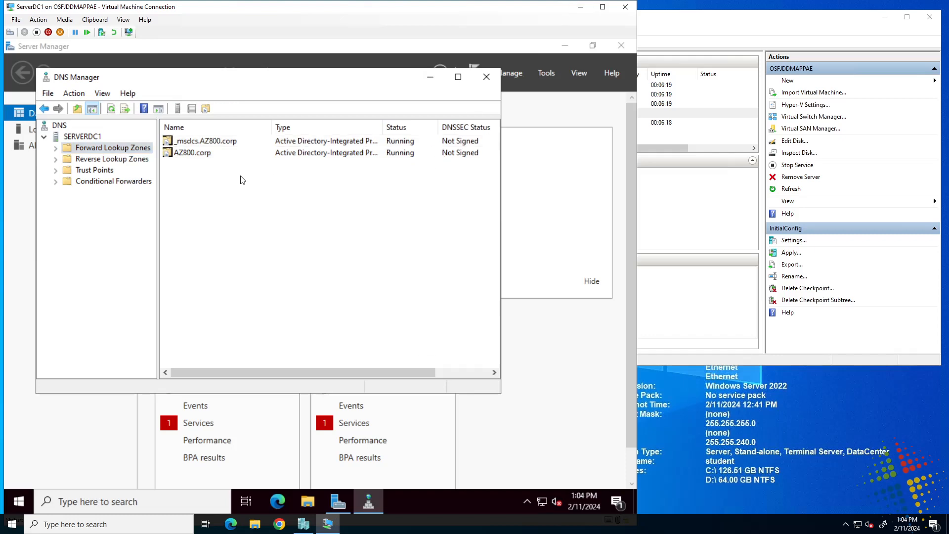
{"action": "double_click", "coordinate": [202, 153]}
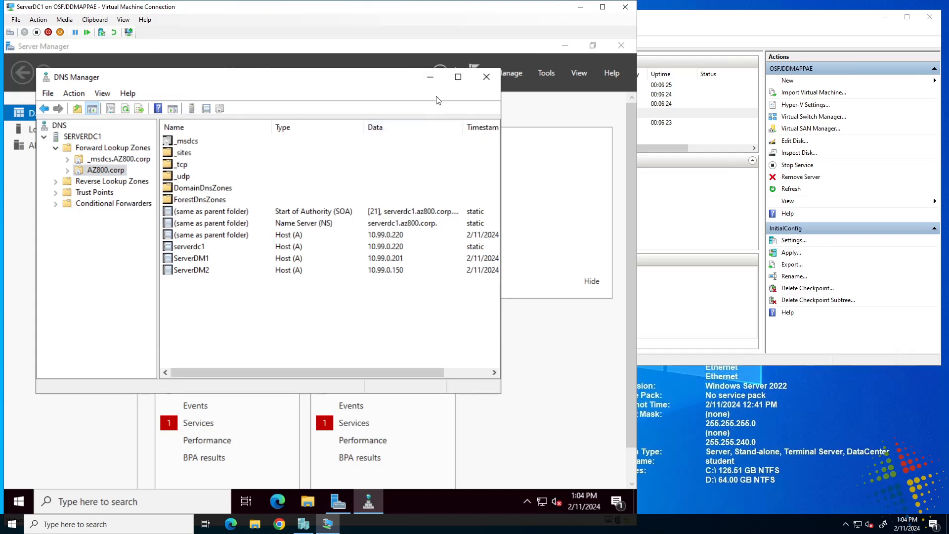
{"action": "left_click", "coordinate": [458, 77]}
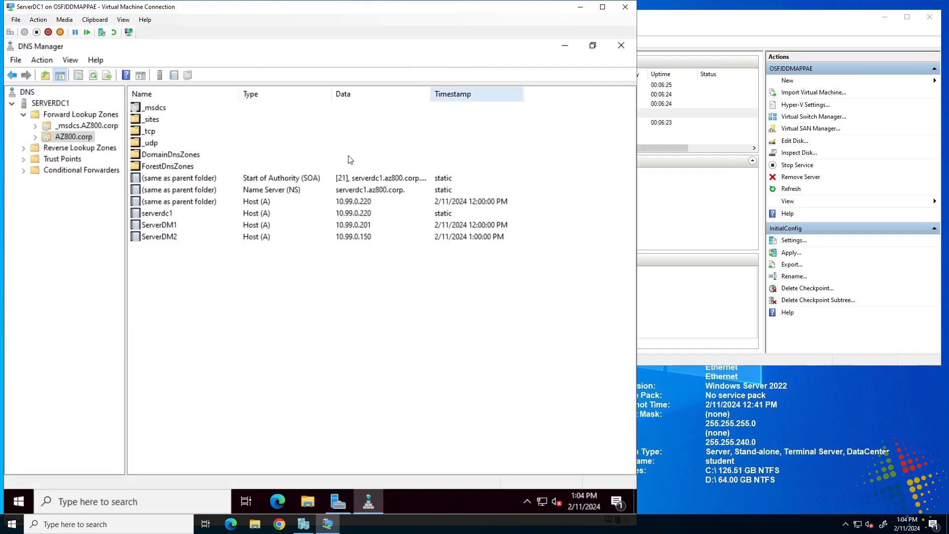
{"action": "left_click", "coordinate": [158, 214]}
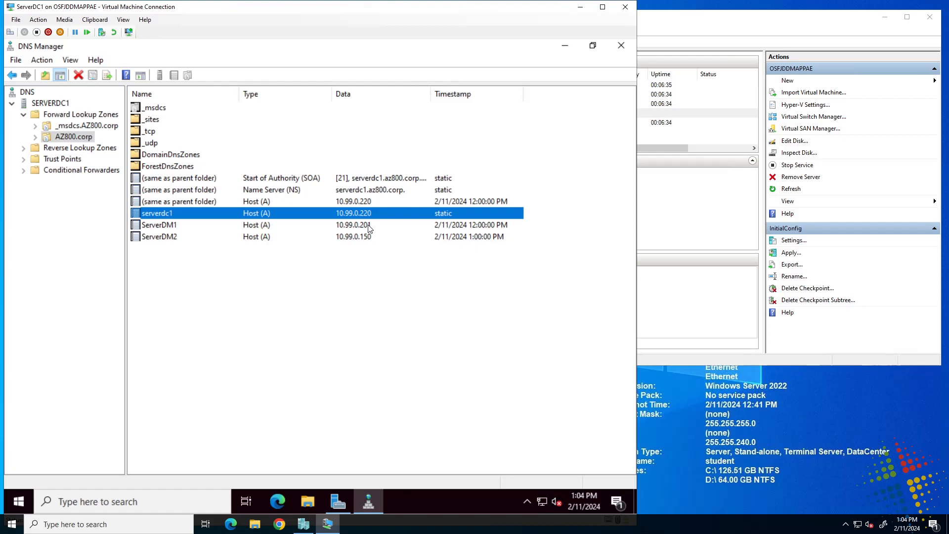
{"action": "left_click", "coordinate": [492, 200]}
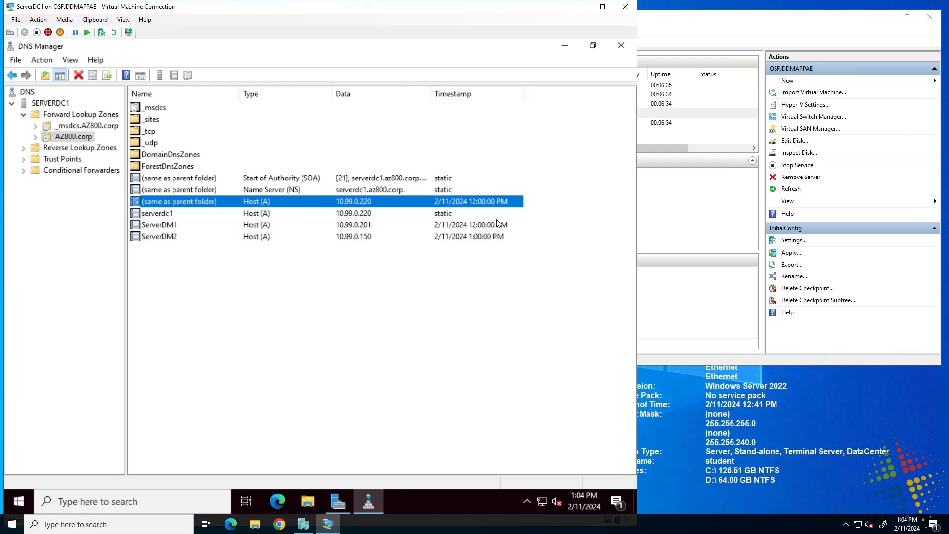
{"action": "left_click", "coordinate": [493, 226]}
{"action": "left_click", "coordinate": [484, 240]}
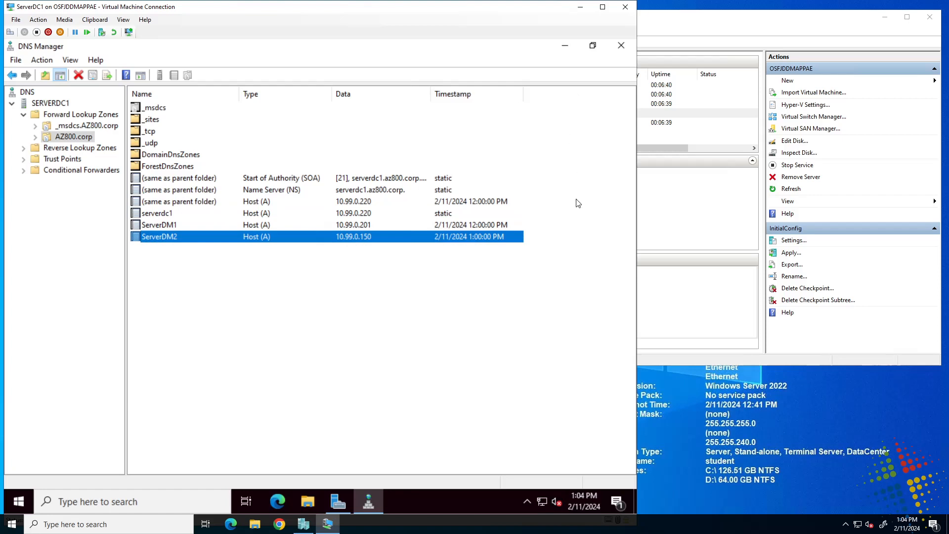
{"action": "left_click", "coordinate": [474, 203]}
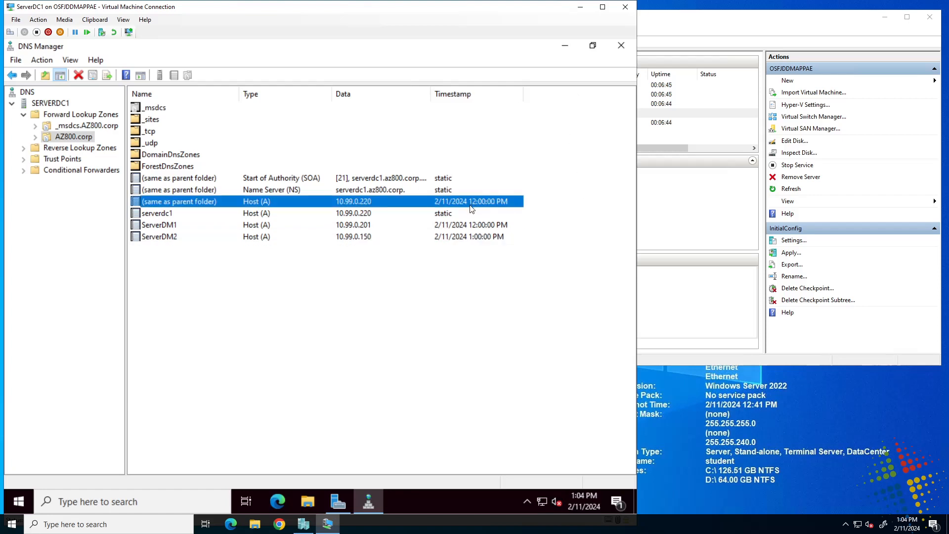
{"action": "left_click", "coordinate": [471, 225]}
{"action": "left_click", "coordinate": [483, 239]}
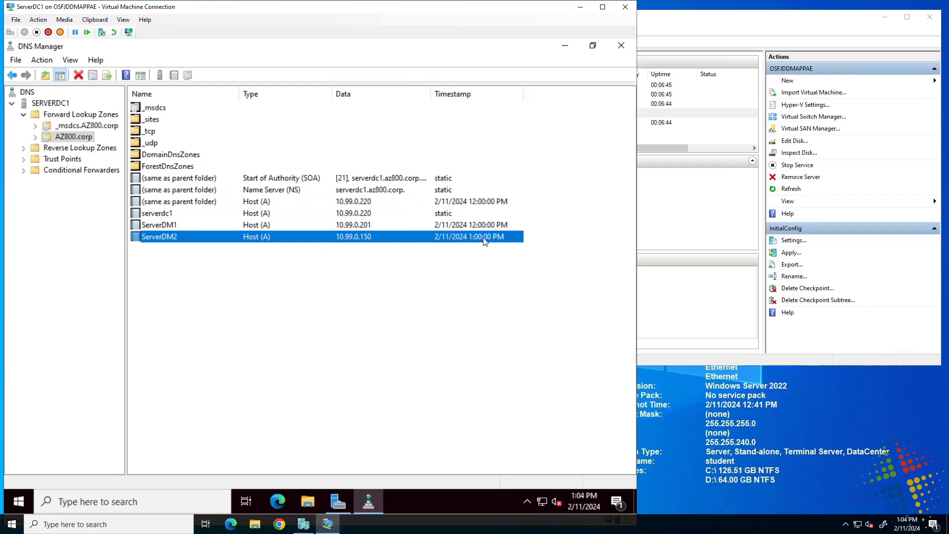
{"action": "left_click", "coordinate": [480, 217]}
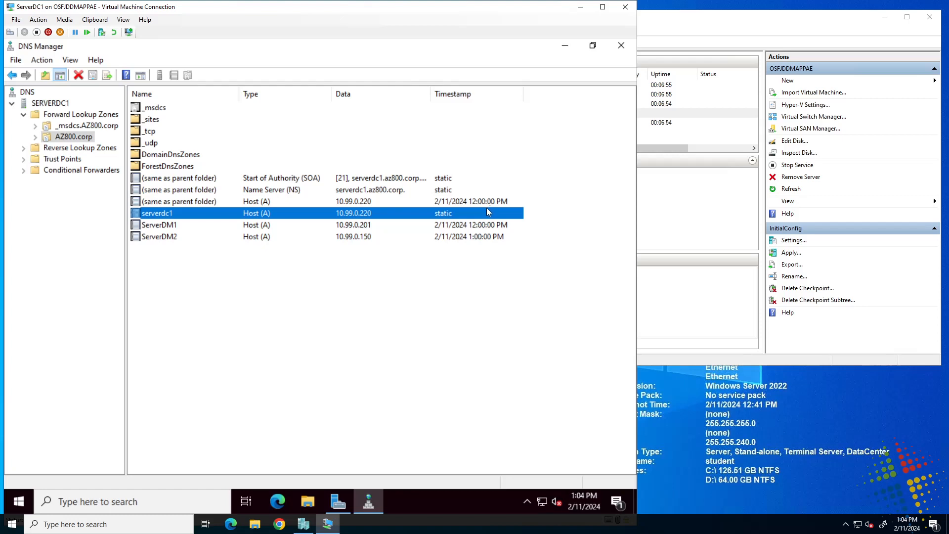
{"action": "left_click", "coordinate": [211, 180]}
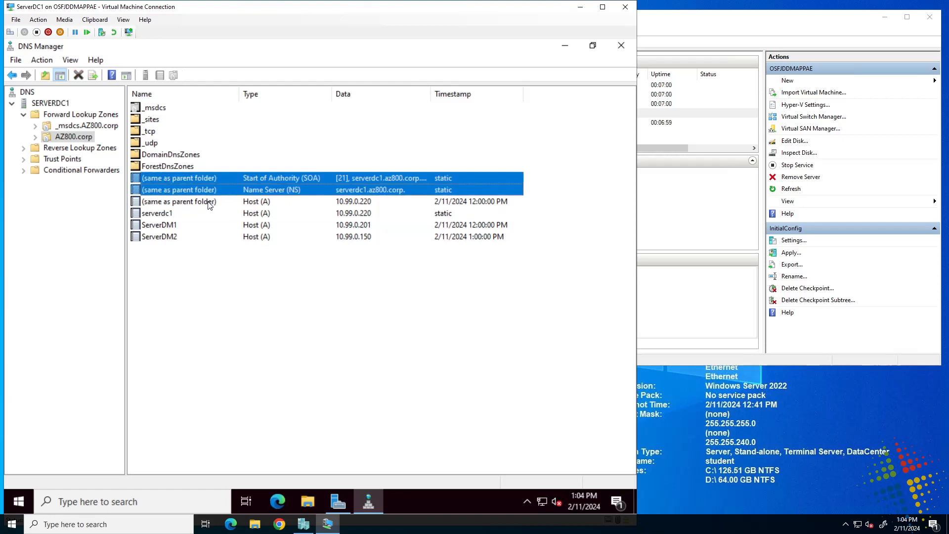
{"action": "left_click", "coordinate": [210, 202], "text": "ctrl"}
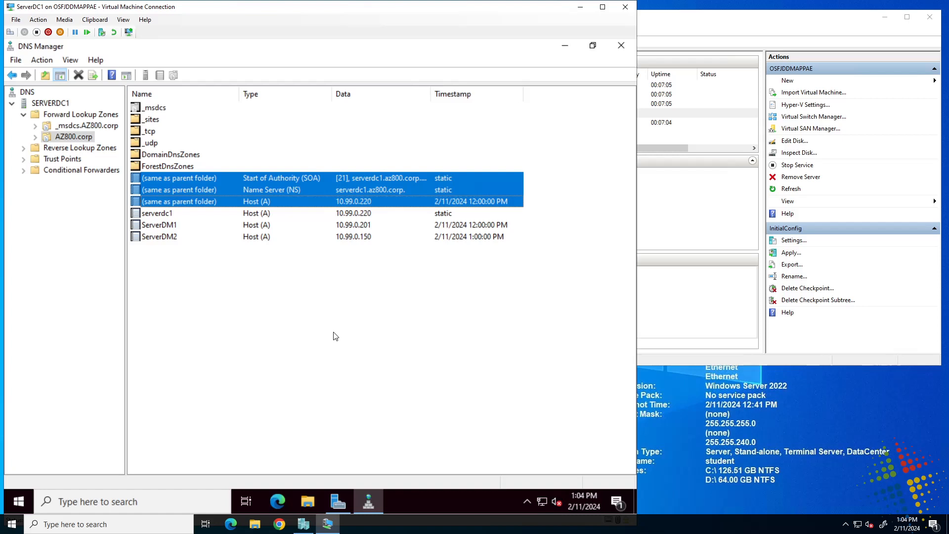
{"action": "left_click", "coordinate": [85, 141]}
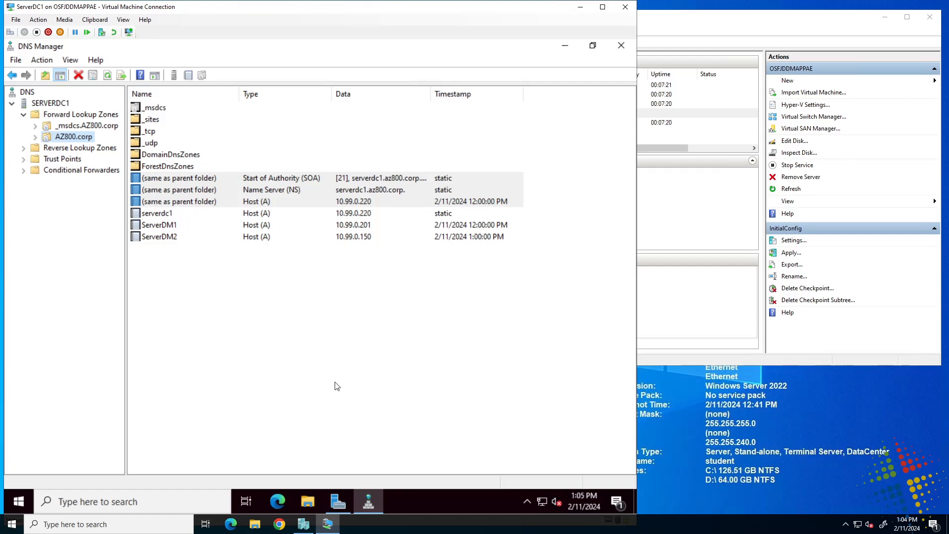
{"action": "left_click", "coordinate": [359, 386]}
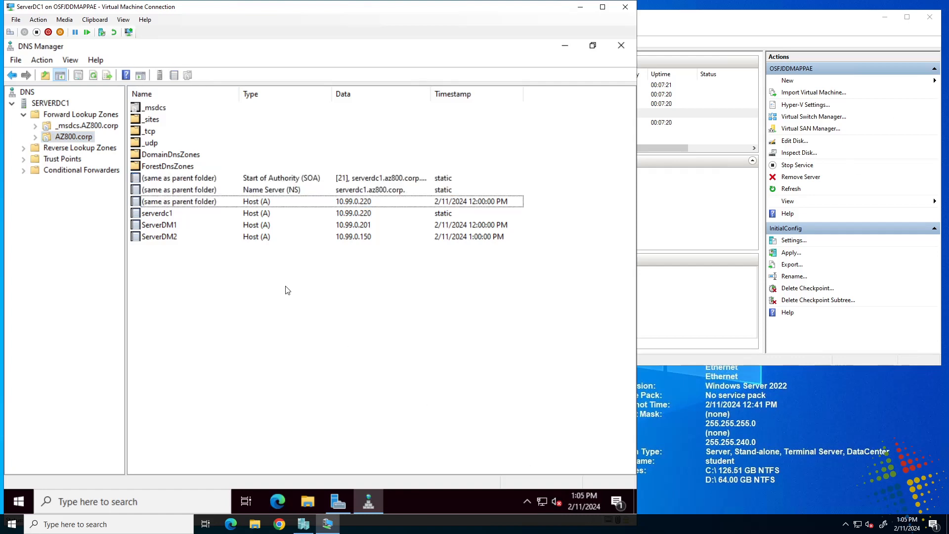
{"action": "left_click", "coordinate": [176, 216]}
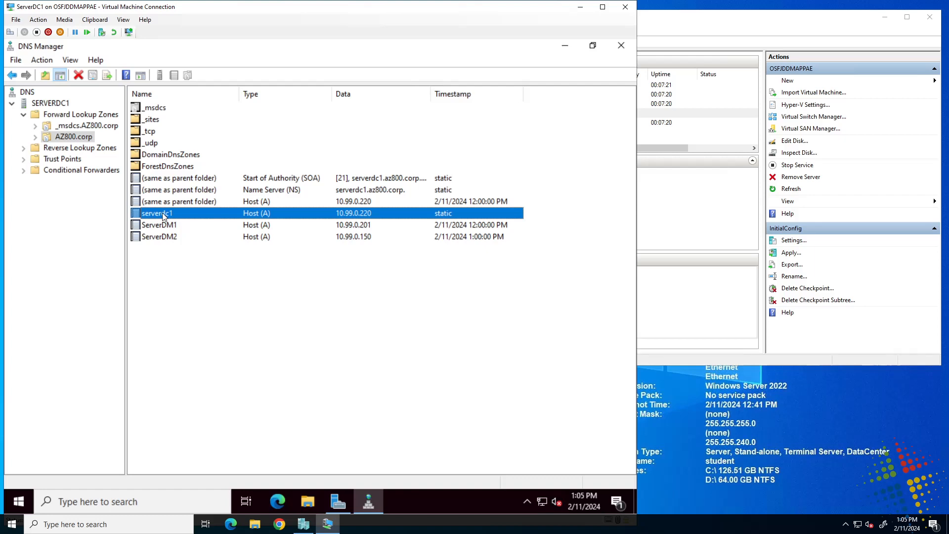
{"action": "double_click", "coordinate": [162, 212]}
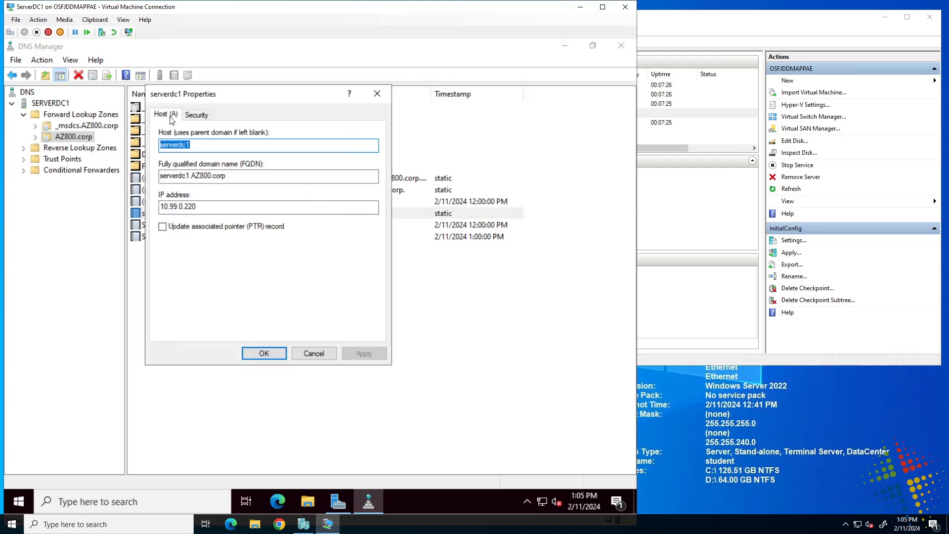
{"action": "left_click", "coordinate": [260, 142]}
{"action": "double_click", "coordinate": [260, 142]}
{"action": "left_click", "coordinate": [255, 175]}
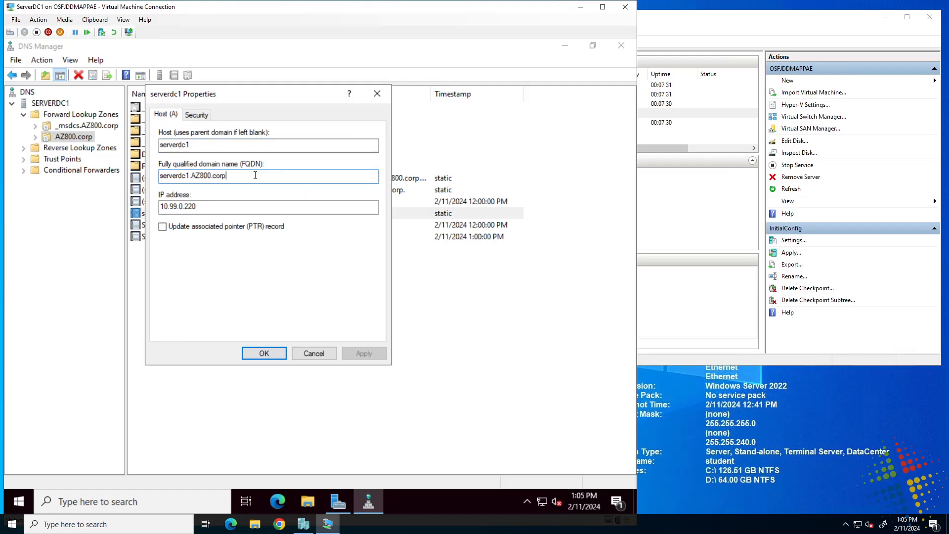
{"action": "left_click_drag", "start_coordinate": [255, 175], "coordinate": [159, 175]}
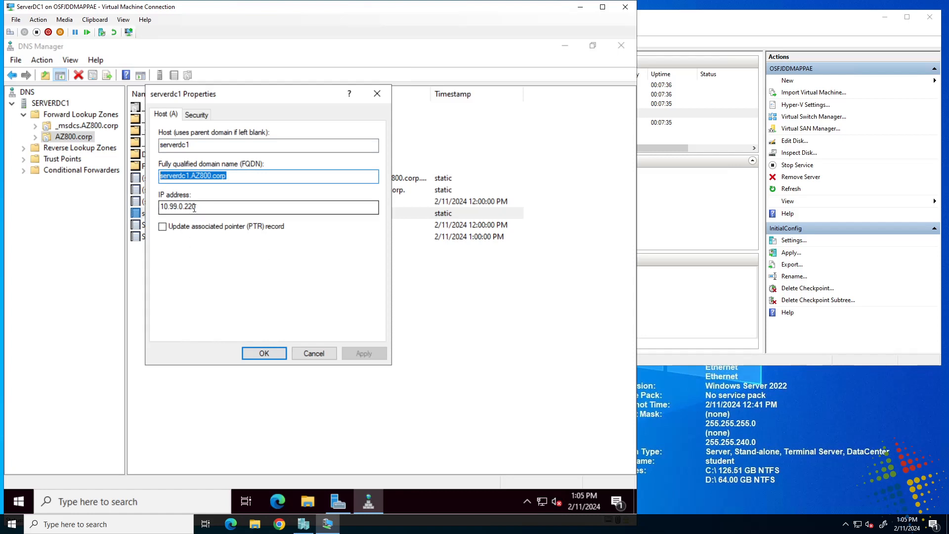
{"action": "left_click_drag", "start_coordinate": [195, 208], "coordinate": [144, 203]}
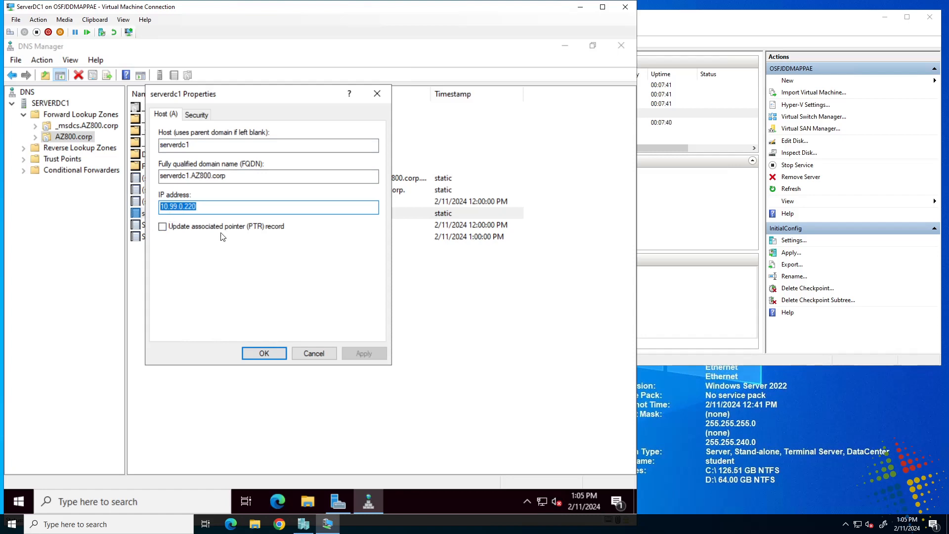
{"action": "left_click", "coordinate": [180, 228]}
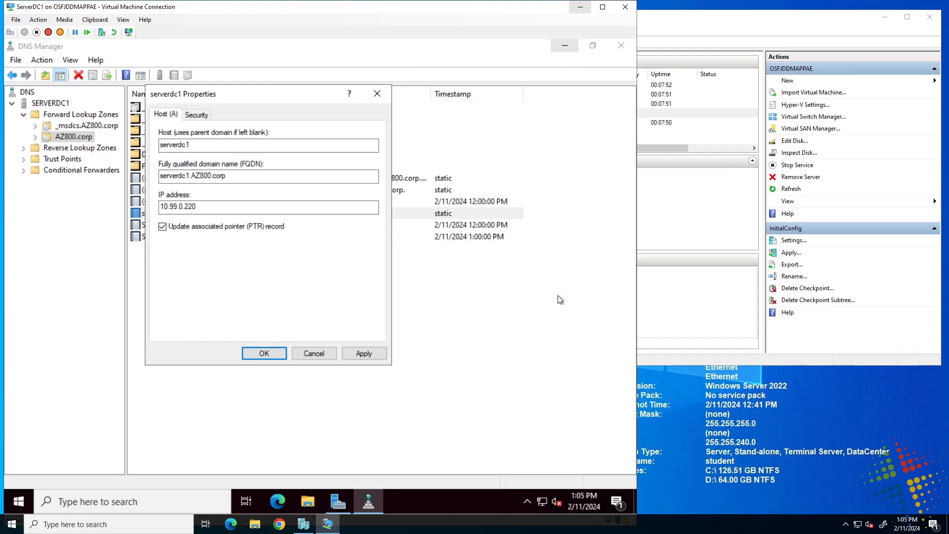
{"action": "left_click", "coordinate": [196, 115]}
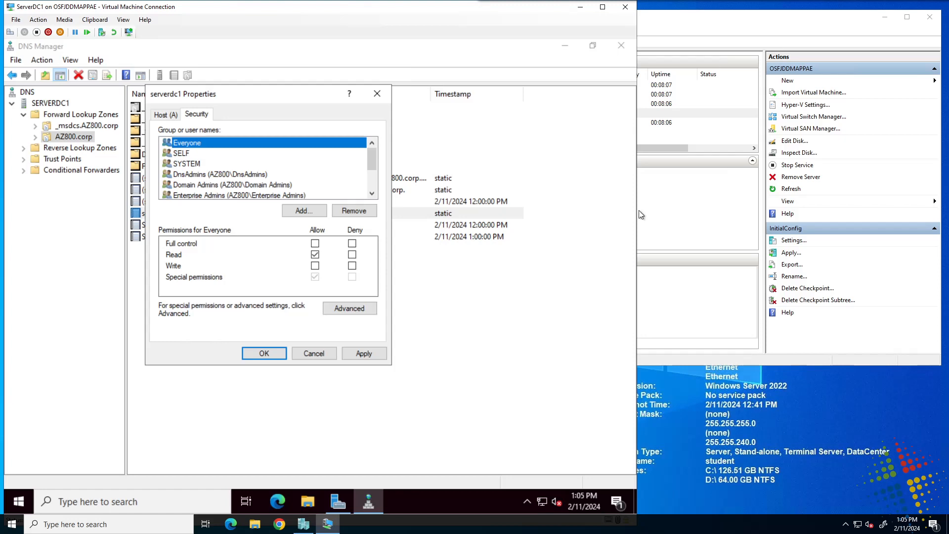
{"action": "left_click", "coordinate": [218, 156]}
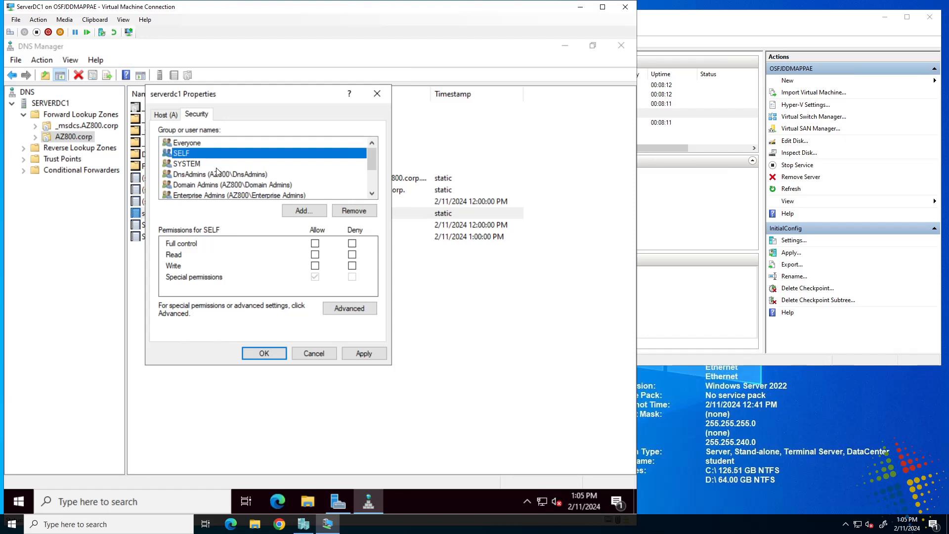
{"action": "left_click", "coordinate": [218, 165]}
{"action": "left_click", "coordinate": [218, 184]}
{"action": "left_click", "coordinate": [222, 194]}
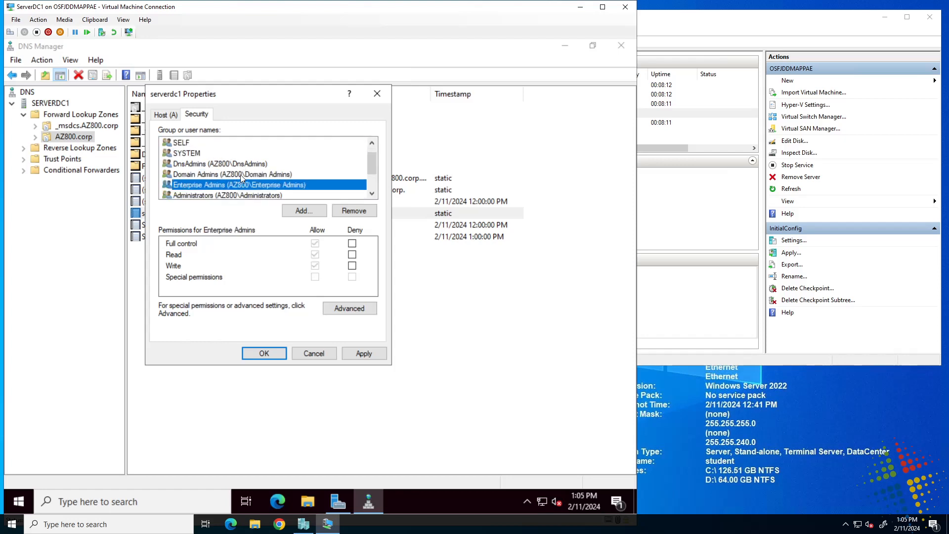
{"action": "scroll", "coordinate": [232, 192], "scroll_direction": "down", "scroll_amount": 1}
{"action": "left_click", "coordinate": [241, 187]}
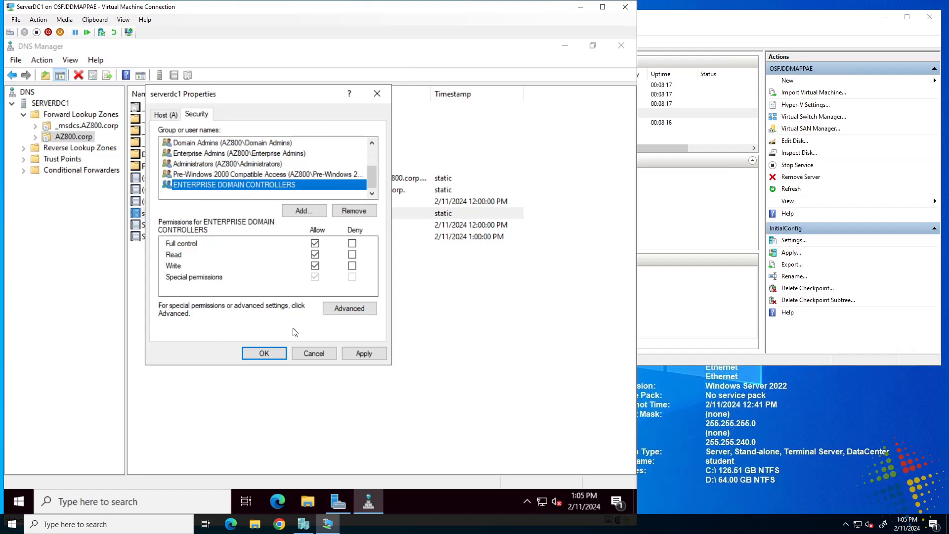
{"action": "left_click", "coordinate": [303, 354]}
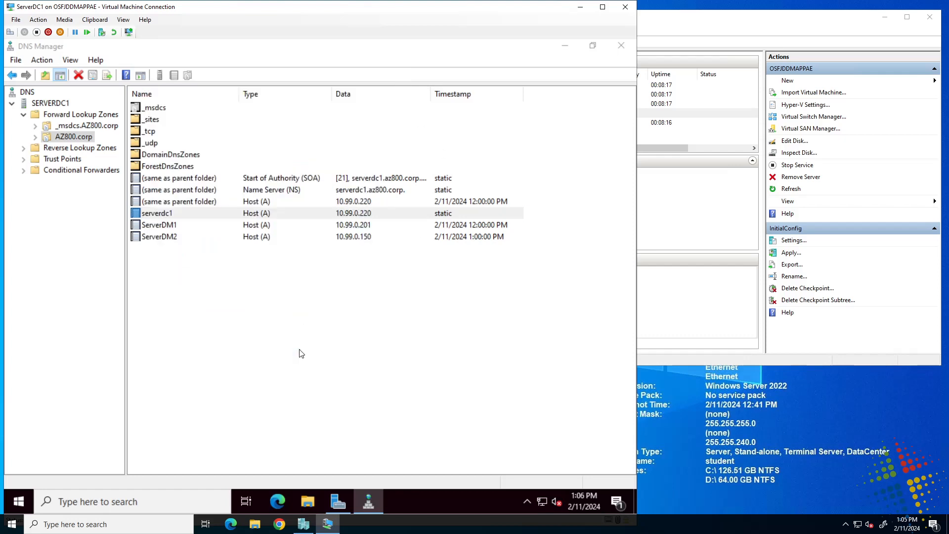
Enable View > Advanced and open Cached Lookups to show the .(root) zone
{"action": "left_click", "coordinate": [337, 360]}
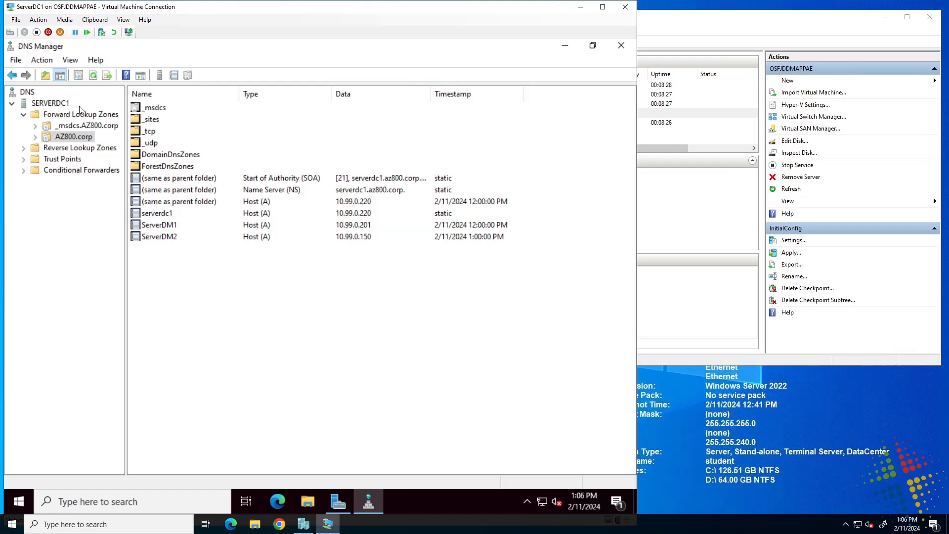
{"action": "left_click", "coordinate": [70, 61]}
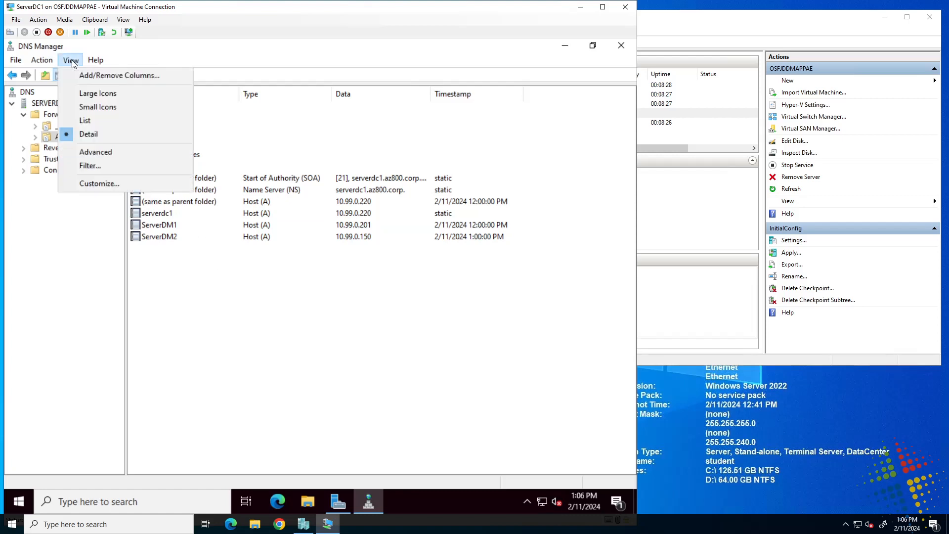
{"action": "left_click", "coordinate": [108, 155]}
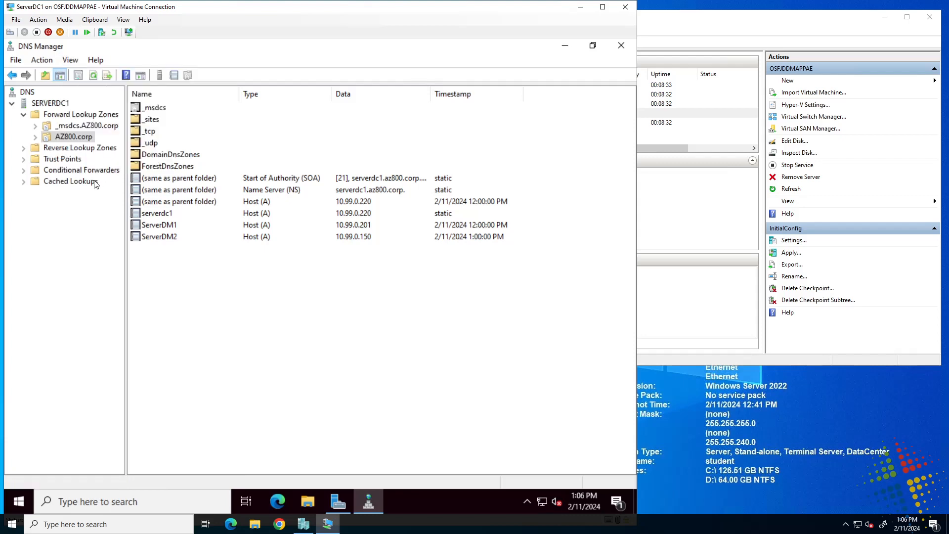
{"action": "left_click", "coordinate": [61, 182]}
Drill Cached Lookups down through .(root) and com to the microsoft records
{"action": "left_click", "coordinate": [24, 182]}
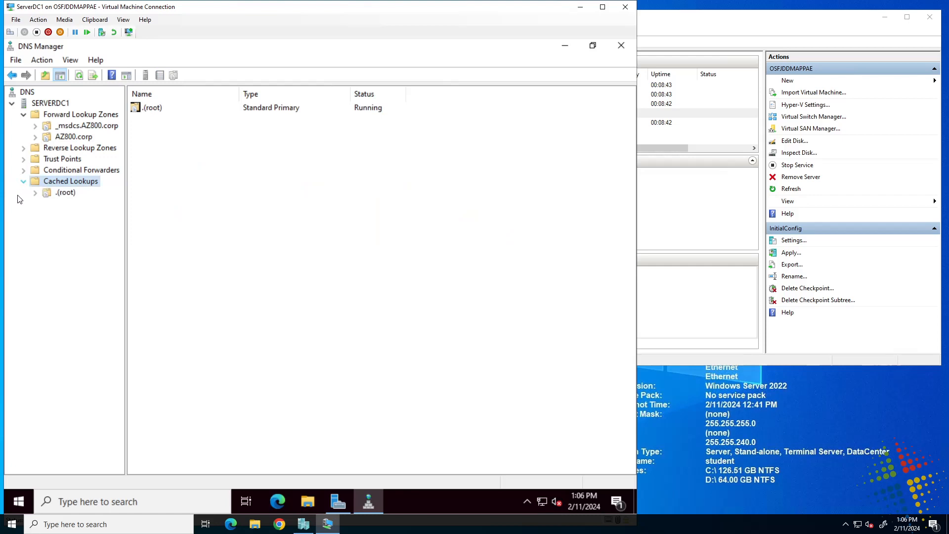
{"action": "double_click", "coordinate": [47, 194]}
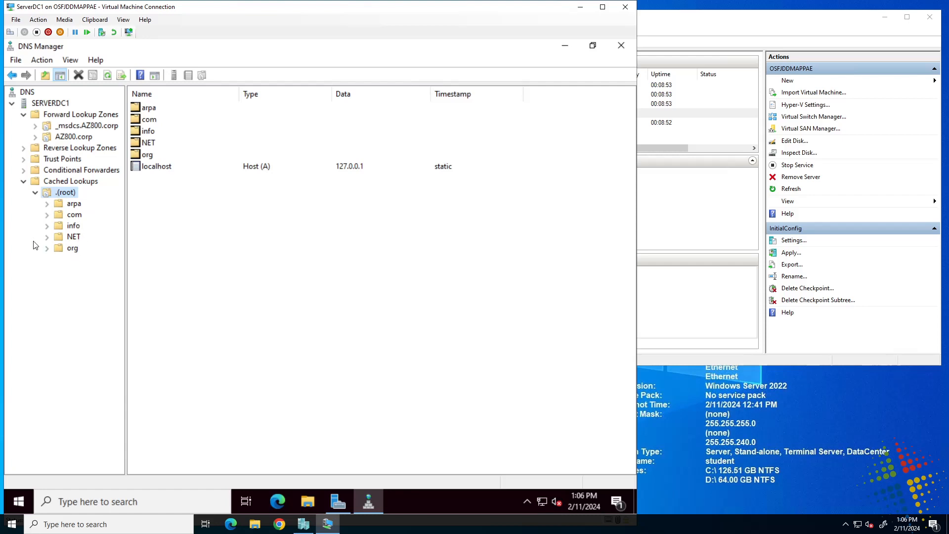
{"action": "left_click", "coordinate": [73, 215]}
{"action": "double_click", "coordinate": [73, 216]}
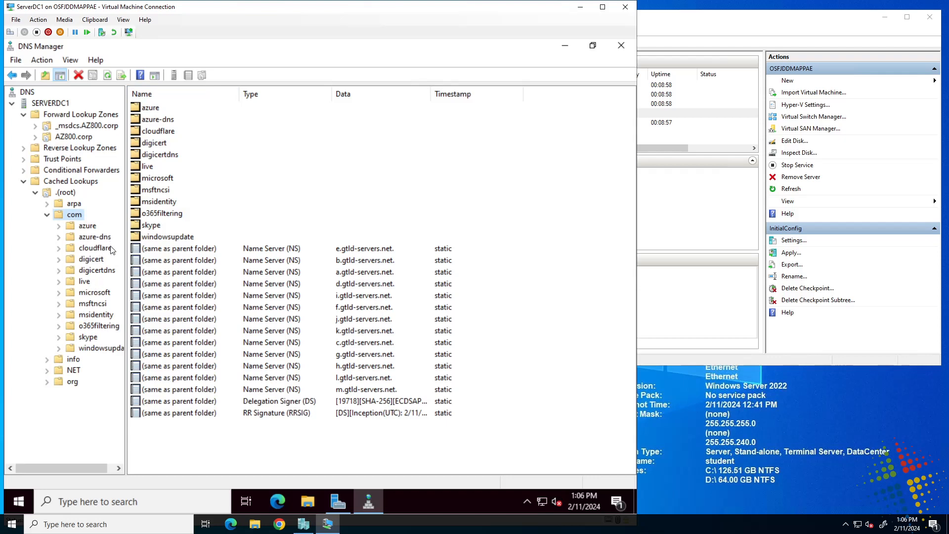
{"action": "left_click", "coordinate": [99, 293]}
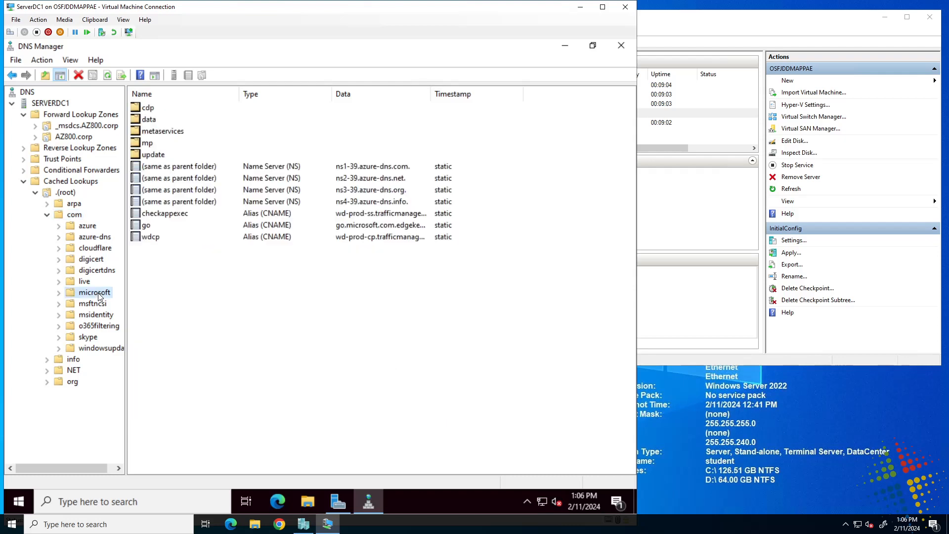
Select the checkappexec and go alias records and widen the Data column
{"action": "left_click", "coordinate": [283, 214]}
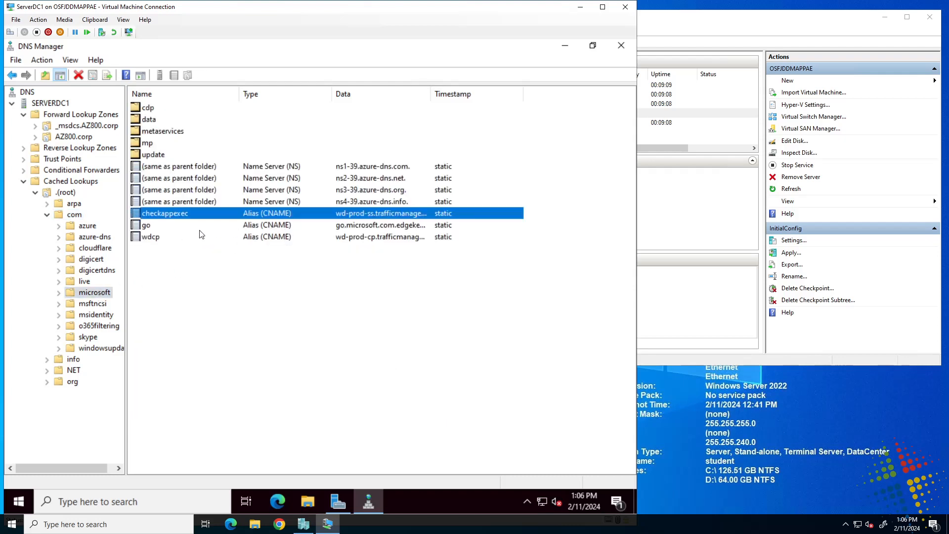
{"action": "left_click", "coordinate": [270, 227]}
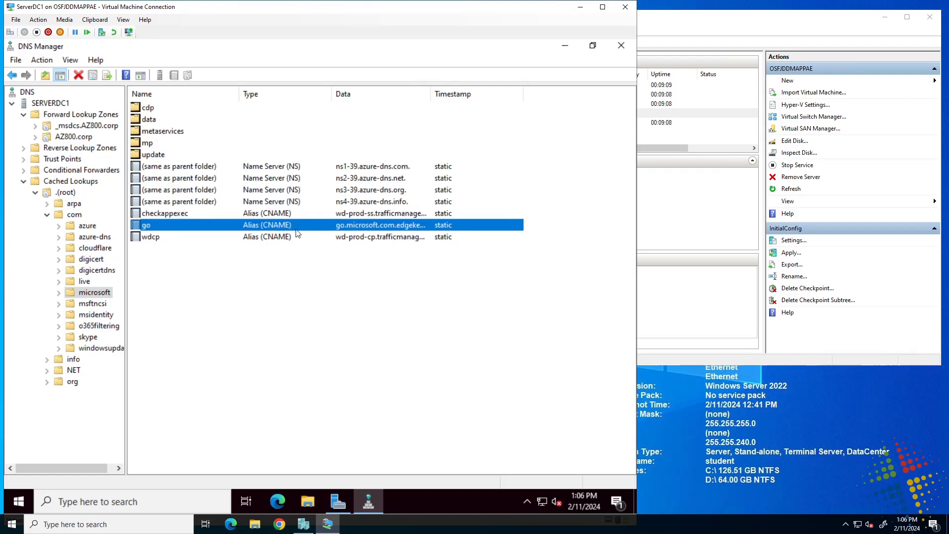
{"action": "left_click_drag", "start_coordinate": [432, 92], "coordinate": [550, 94]}
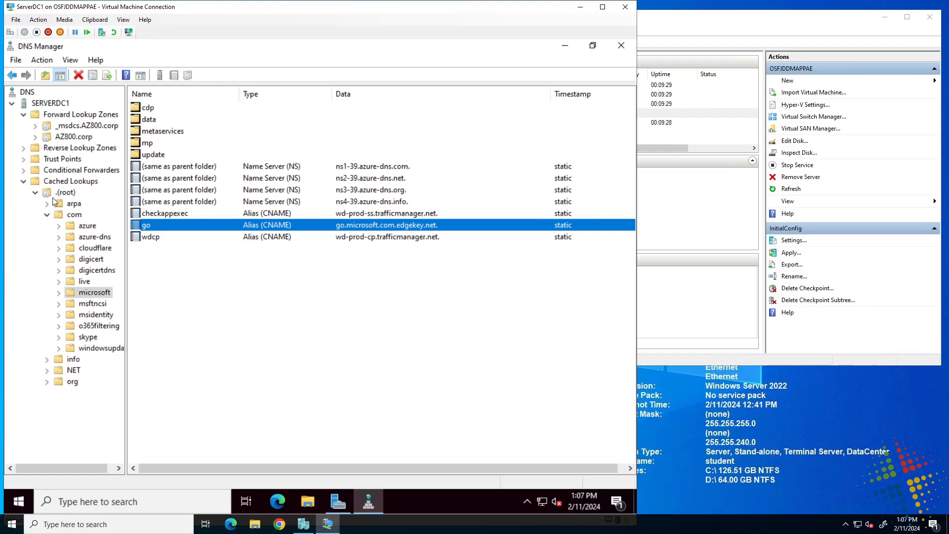
Select all 13 cached com name server records, then return to Cached Lookups
{"action": "left_click", "coordinate": [75, 216]}
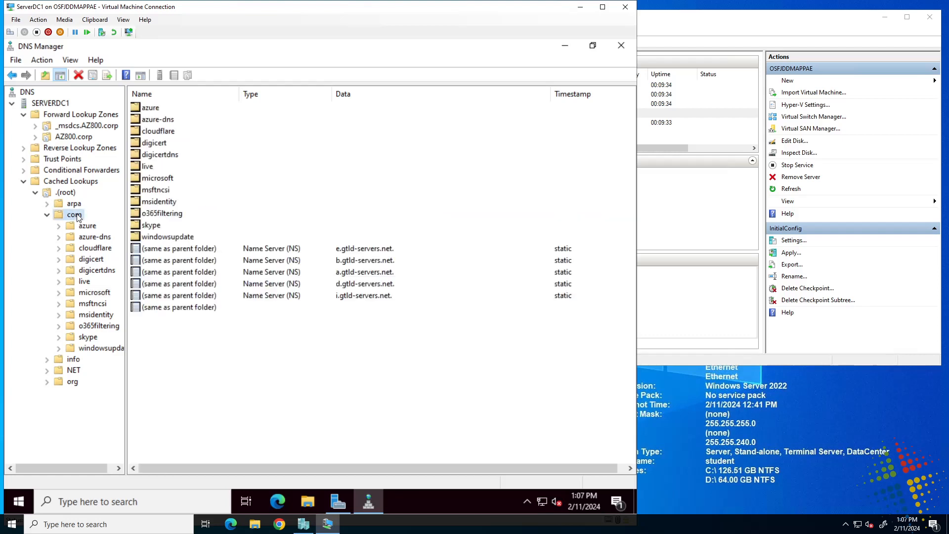
{"action": "left_click", "coordinate": [255, 249]}
{"action": "left_click", "coordinate": [391, 389], "text": "shift"}
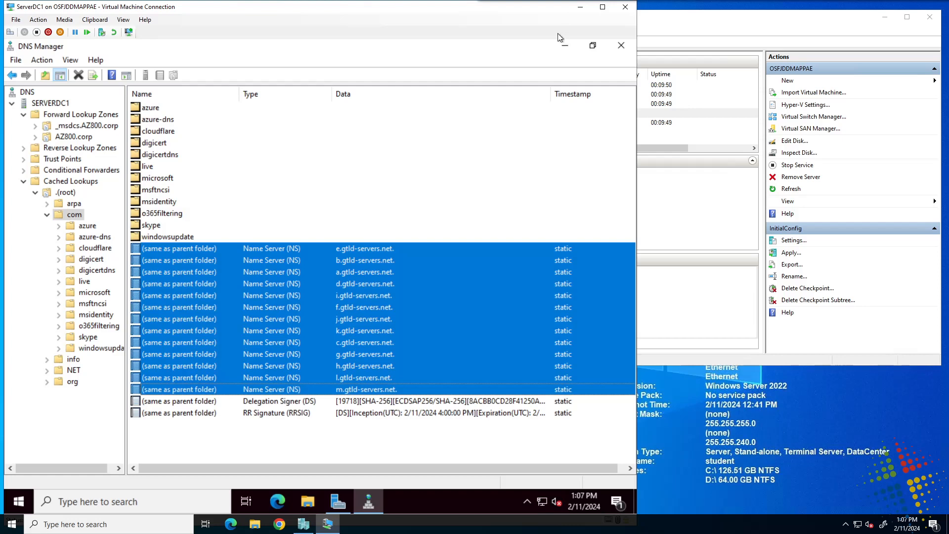
{"action": "left_click", "coordinate": [50, 181]}
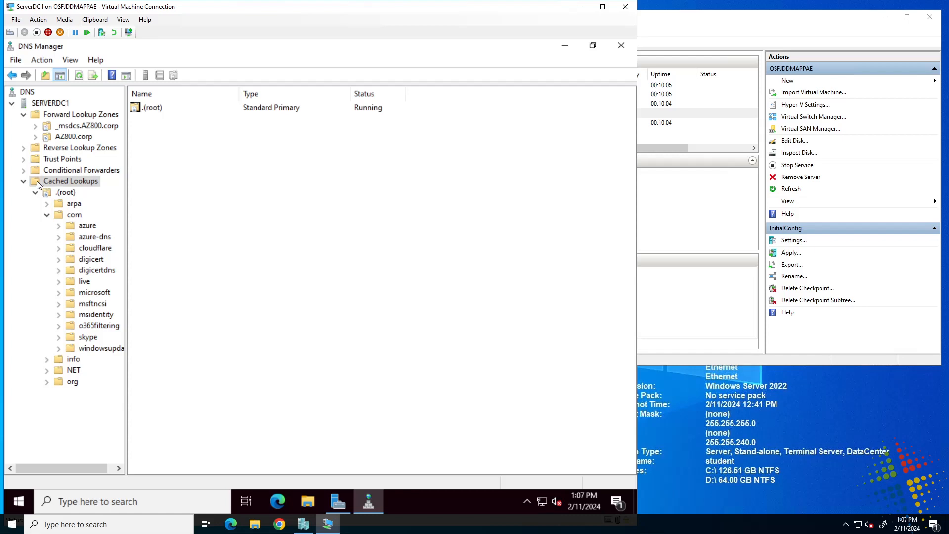
Clear the server cache and confirm only NET > ROOT-SERVERS remains under .(root)
{"action": "right_click", "coordinate": [36, 181]}
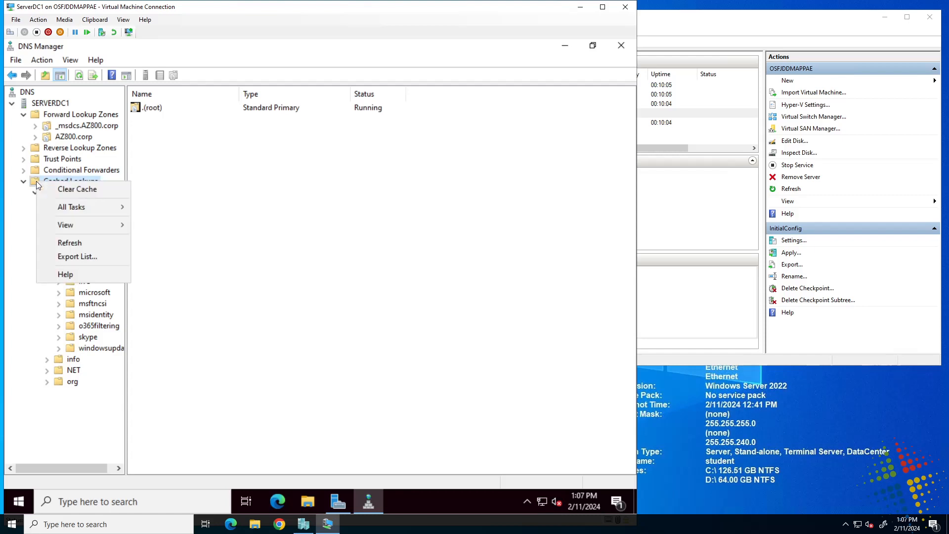
{"action": "left_click", "coordinate": [75, 190]}
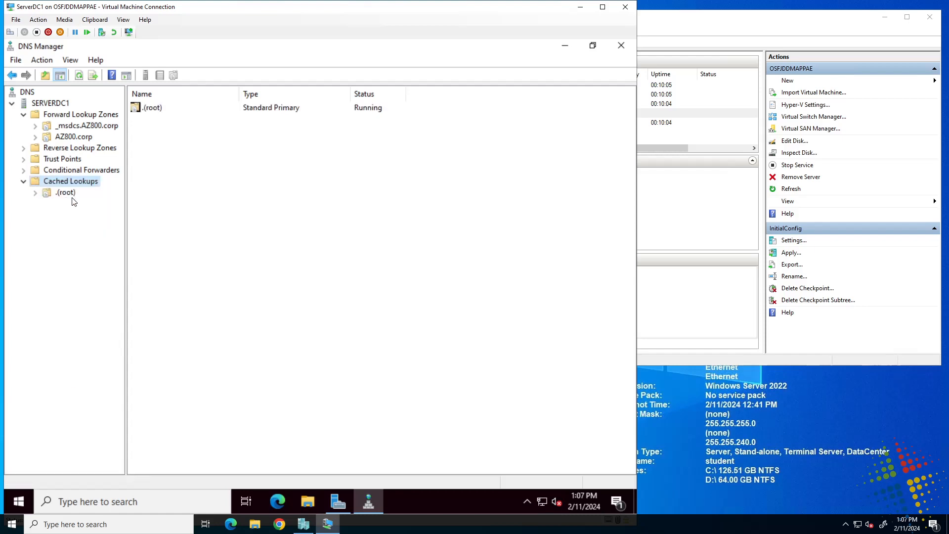
{"action": "left_click", "coordinate": [38, 196]}
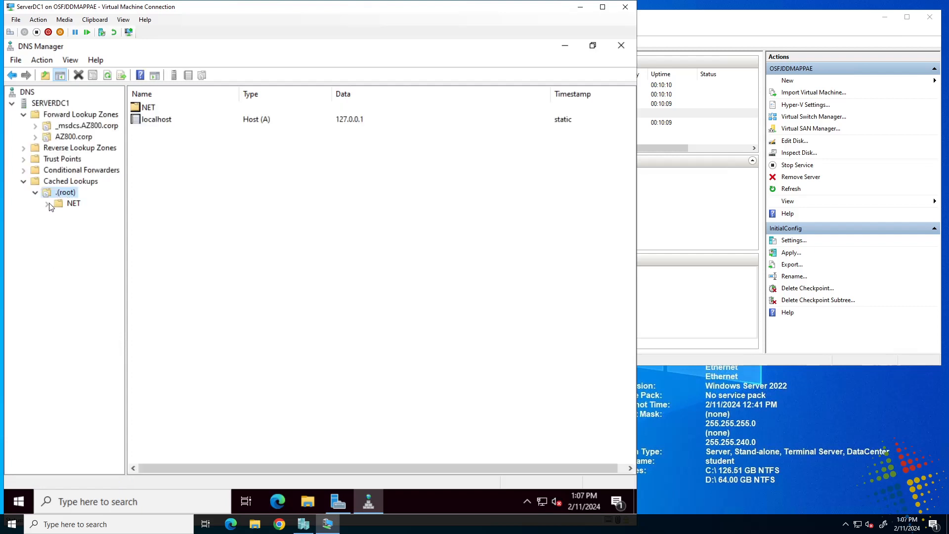
{"action": "left_click", "coordinate": [47, 204]}
{"action": "left_click", "coordinate": [82, 216]}
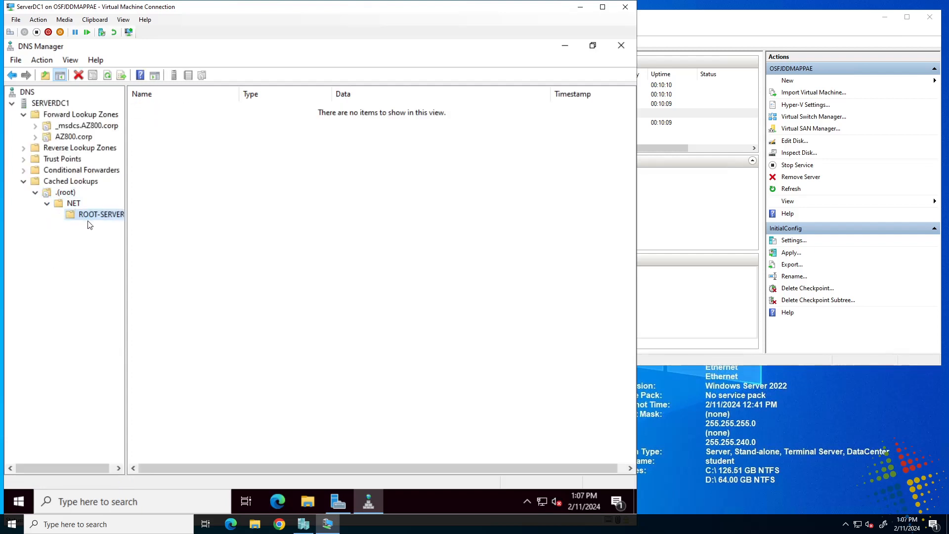
{"action": "left_click", "coordinate": [69, 190]}
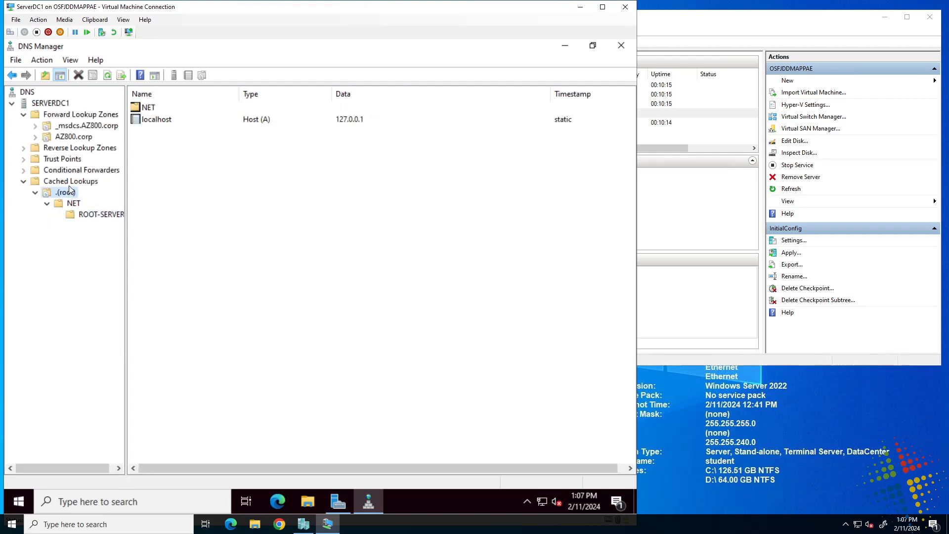
{"action": "left_click", "coordinate": [69, 182]}
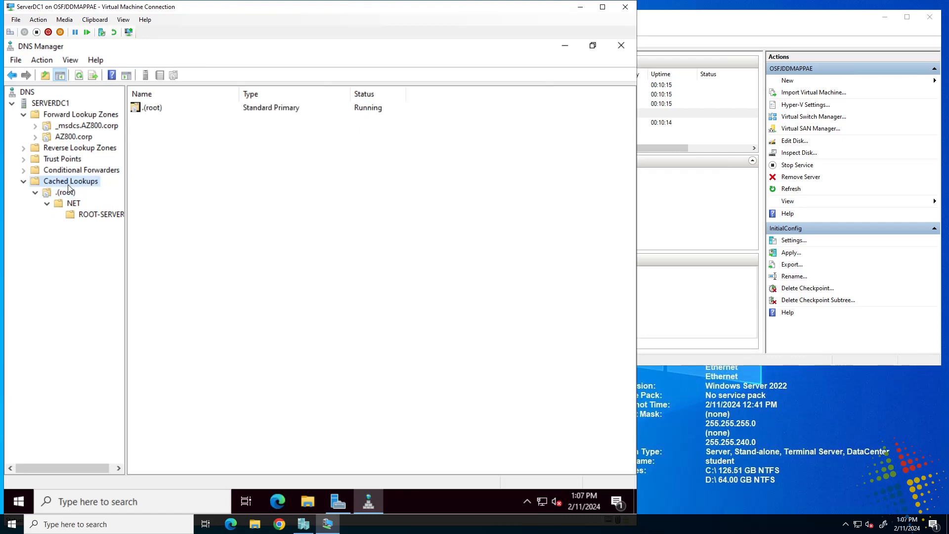
{"action": "left_click", "coordinate": [97, 501]}
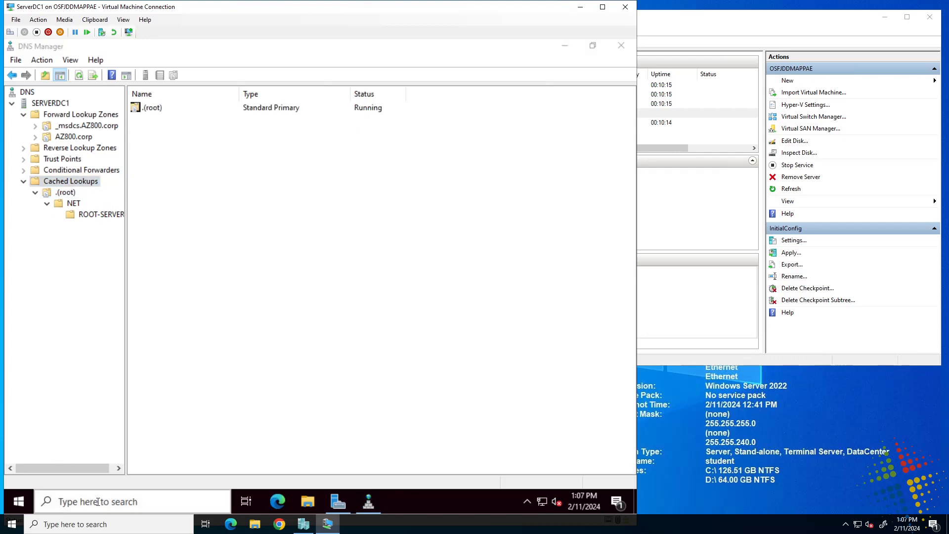
Open Command Prompt from search and run ipconfig /flushdns
{"action": "type", "text": "md"}
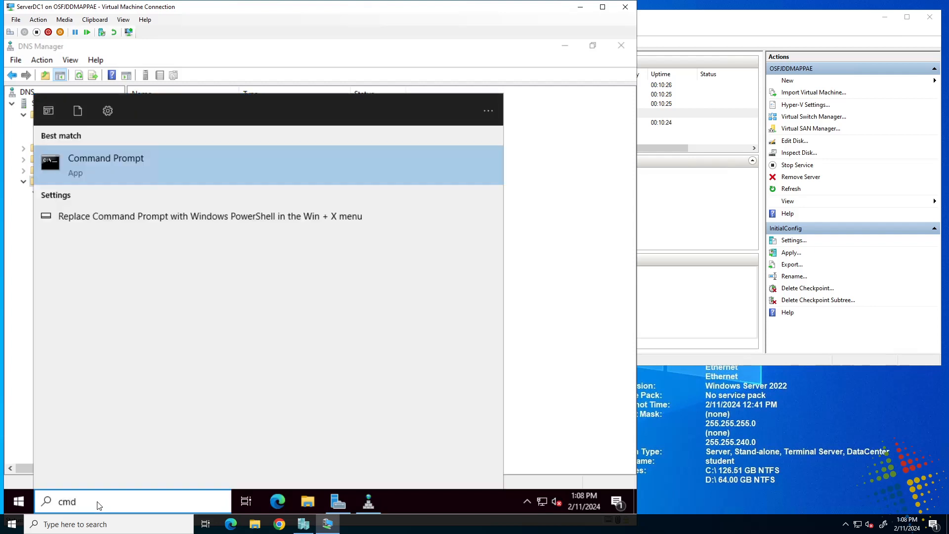
{"action": "key", "text": "Return"}
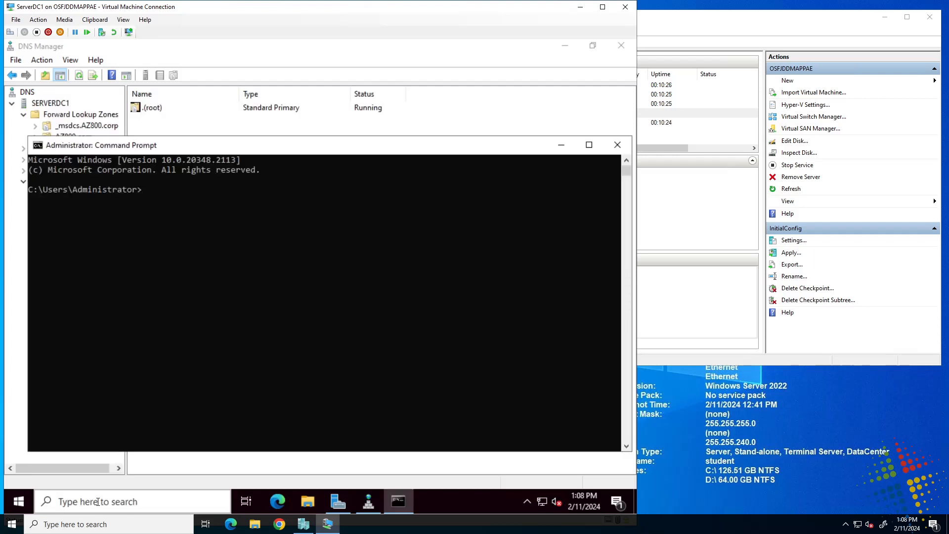
{"action": "type", "text": "ipconfig /flushdns"}
{"action": "key", "text": "Return"}
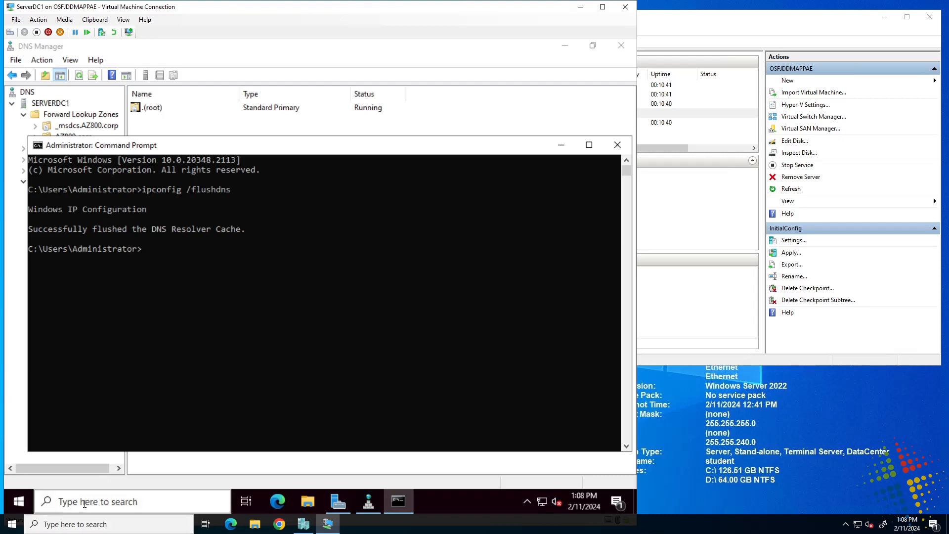
{"action": "left_click", "coordinate": [85, 502]}
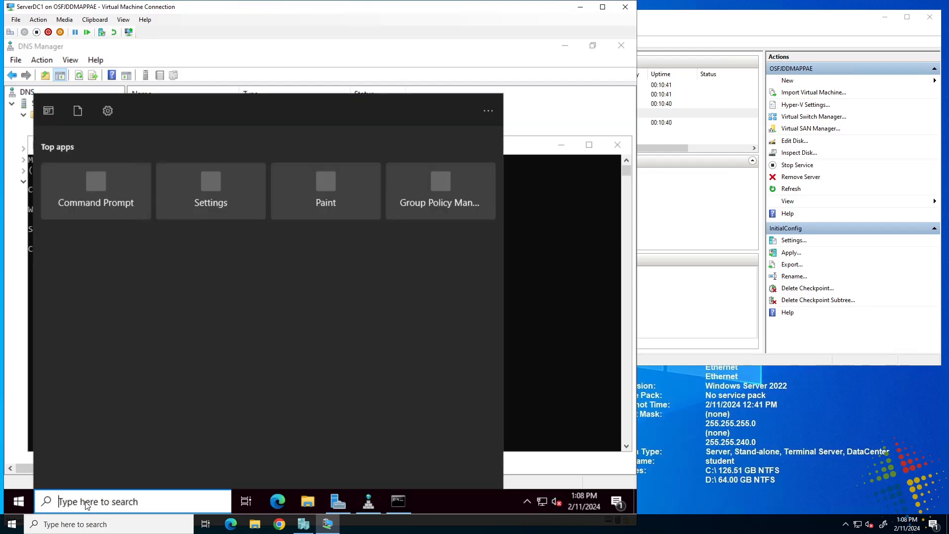
{"action": "type", "text": "https"}
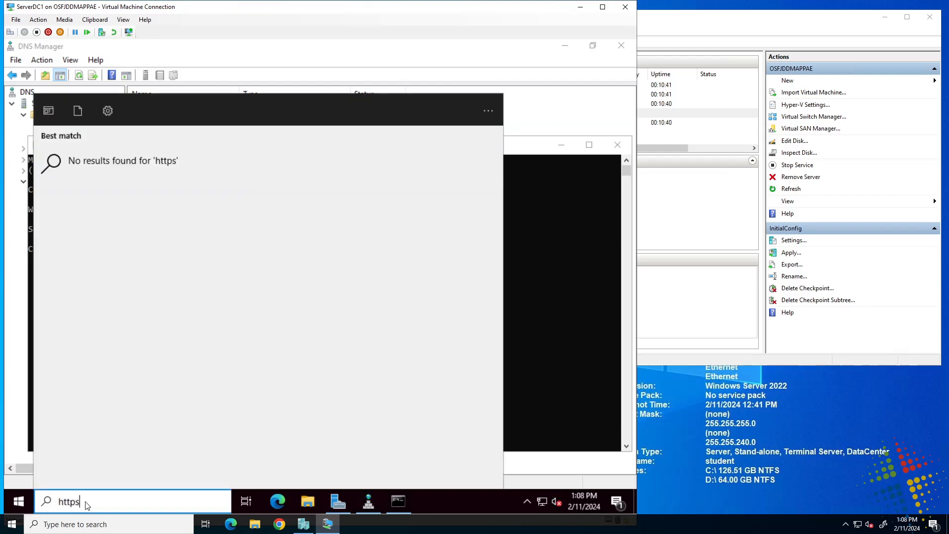
{"action": "type", "text": ":////w"}
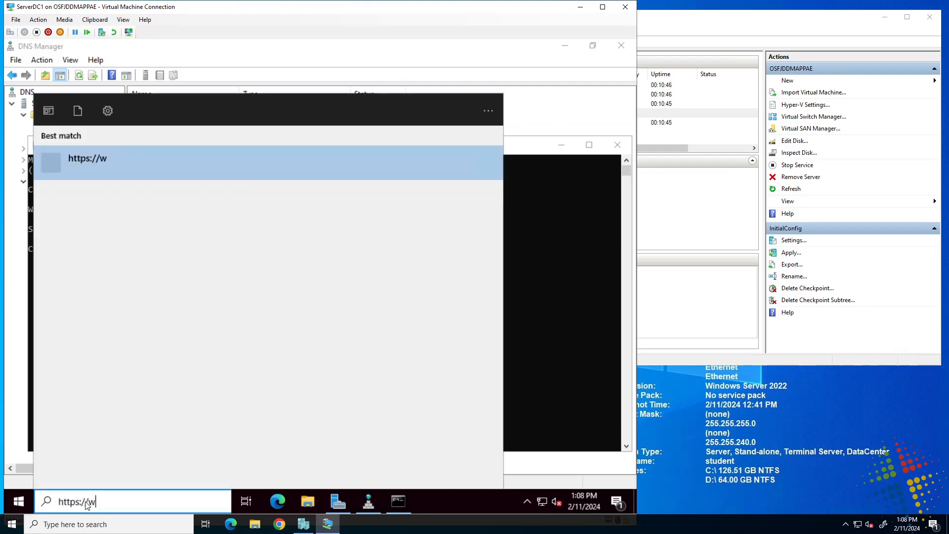
{"action": "type", "text": "ww.microsoft.com"}
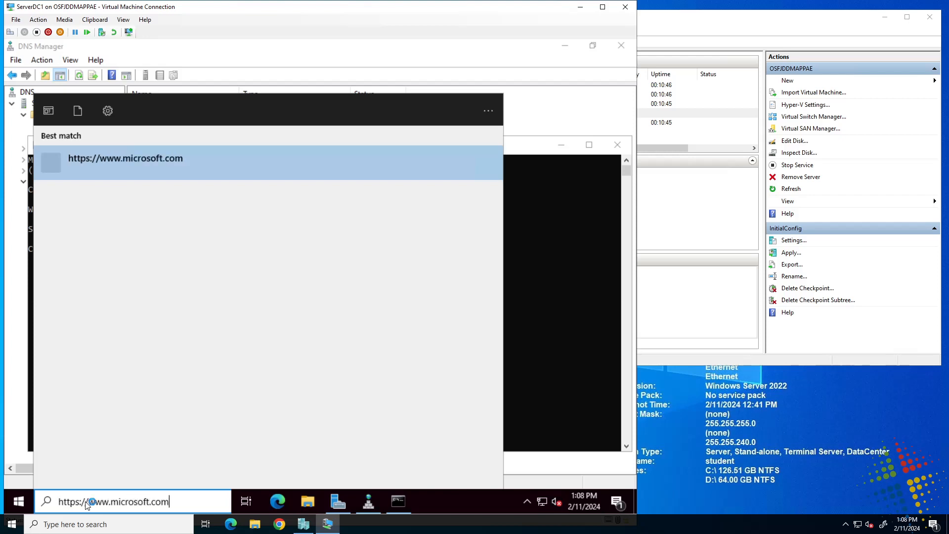
{"action": "key", "text": "Return"}
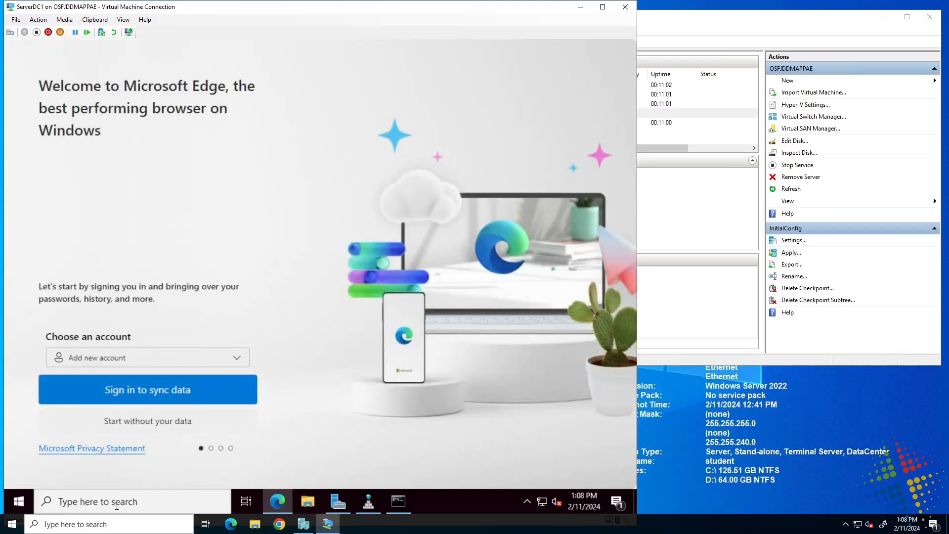
Finish Edge first-run setup without signing in or importing any browsing data
{"action": "left_click", "coordinate": [152, 422]}
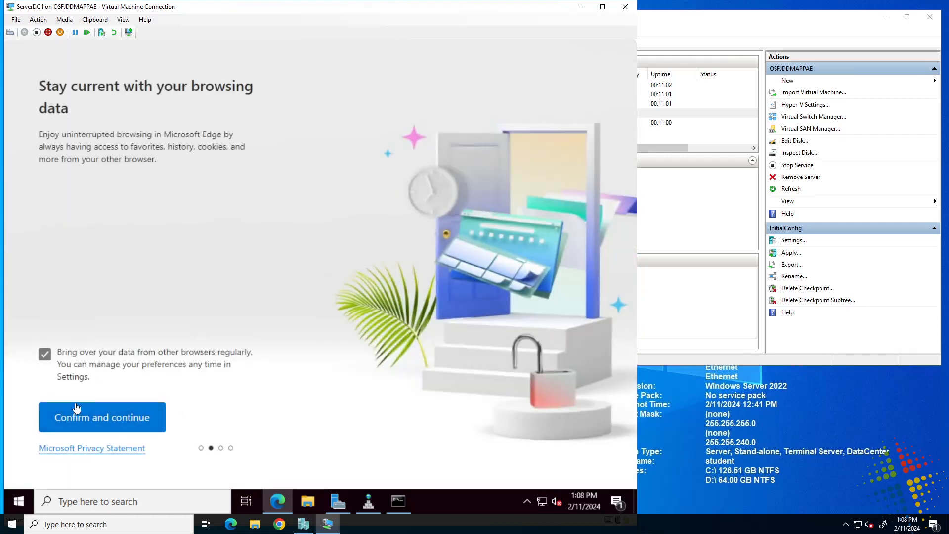
{"action": "left_click", "coordinate": [49, 357]}
{"action": "left_click", "coordinate": [80, 415]}
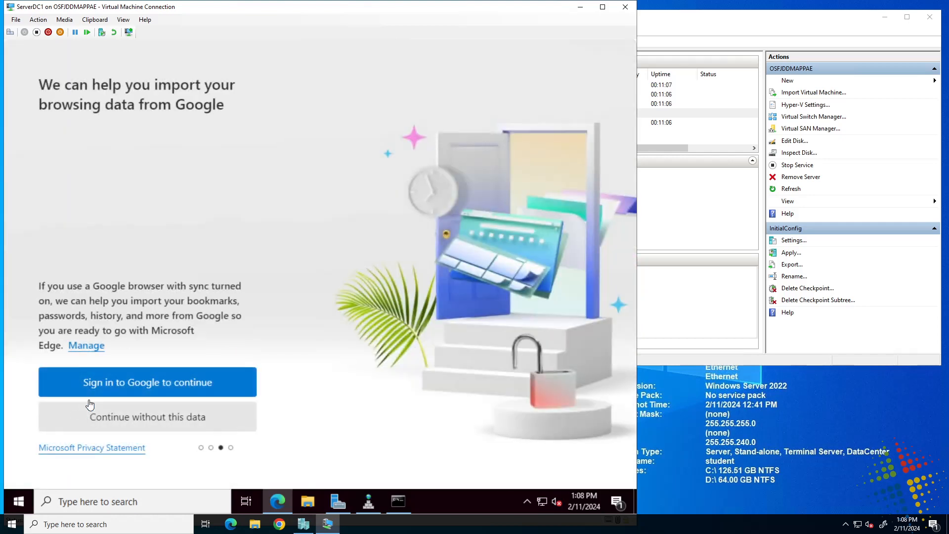
{"action": "left_click", "coordinate": [164, 424]}
{"action": "left_click", "coordinate": [124, 424]}
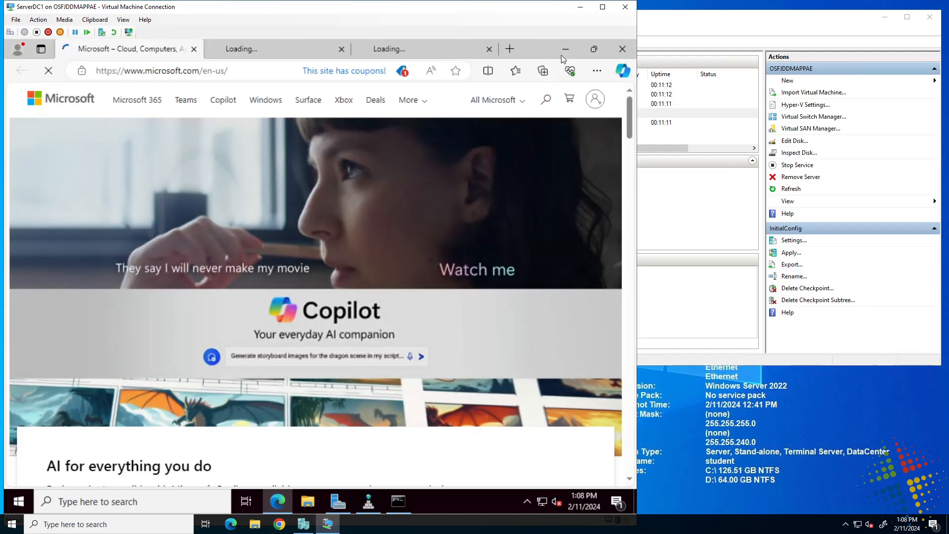
Close Edge, then refresh DNS Manager's Cached Lookups and view the .(root) contents
{"action": "left_click", "coordinate": [620, 49]}
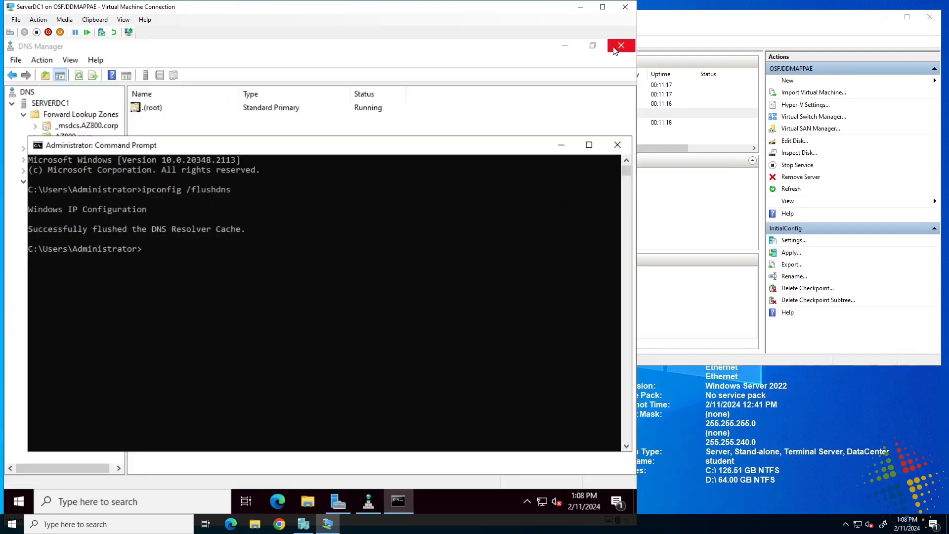
{"action": "left_click", "coordinate": [358, 67]}
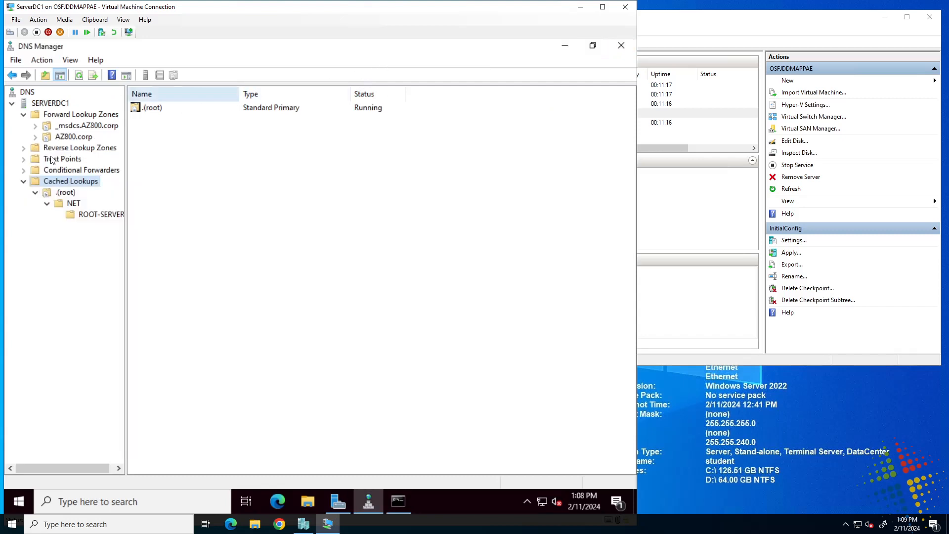
{"action": "left_click", "coordinate": [78, 78]}
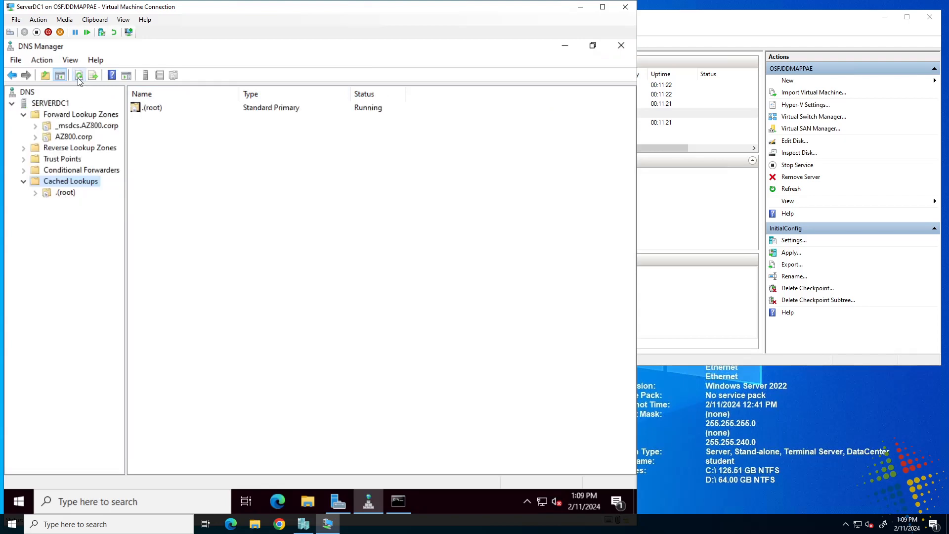
{"action": "left_click", "coordinate": [58, 195]}
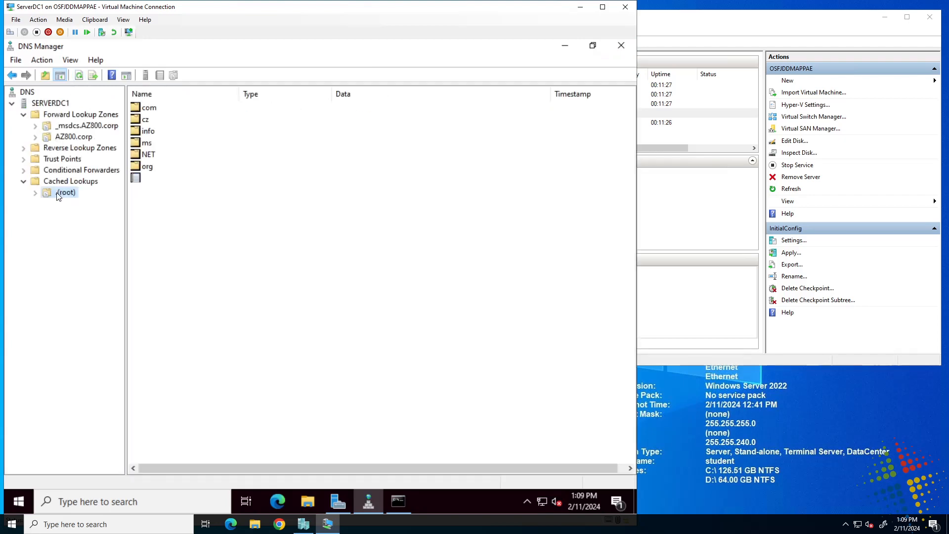
Open com > microsoft and select the cached www alias record
{"action": "left_click", "coordinate": [150, 109]}
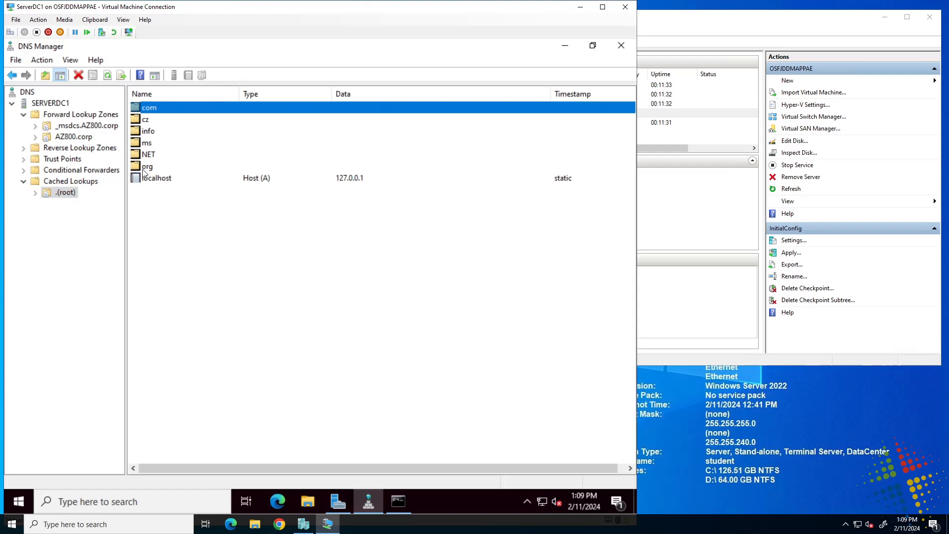
{"action": "double_click", "coordinate": [149, 108]}
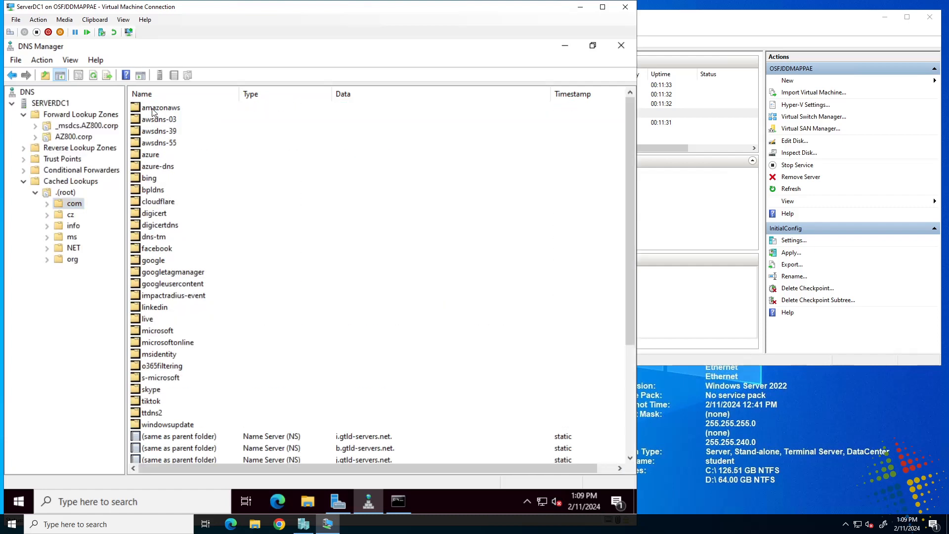
{"action": "left_click", "coordinate": [171, 109]}
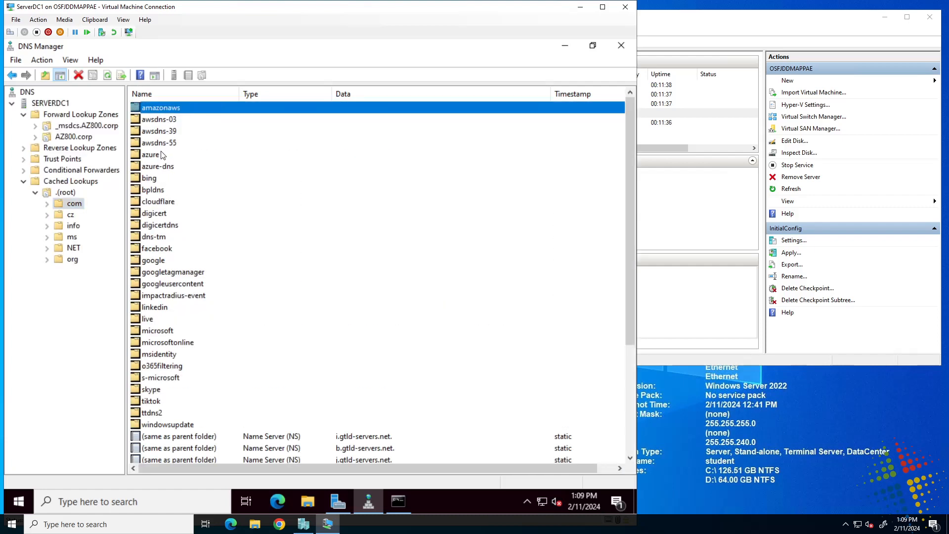
{"action": "left_click", "coordinate": [157, 156]}
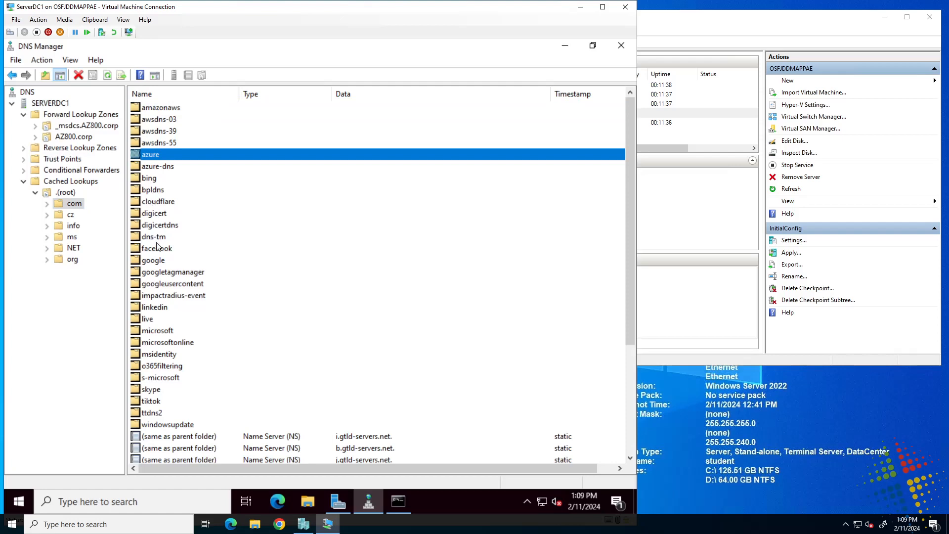
{"action": "double_click", "coordinate": [154, 330]}
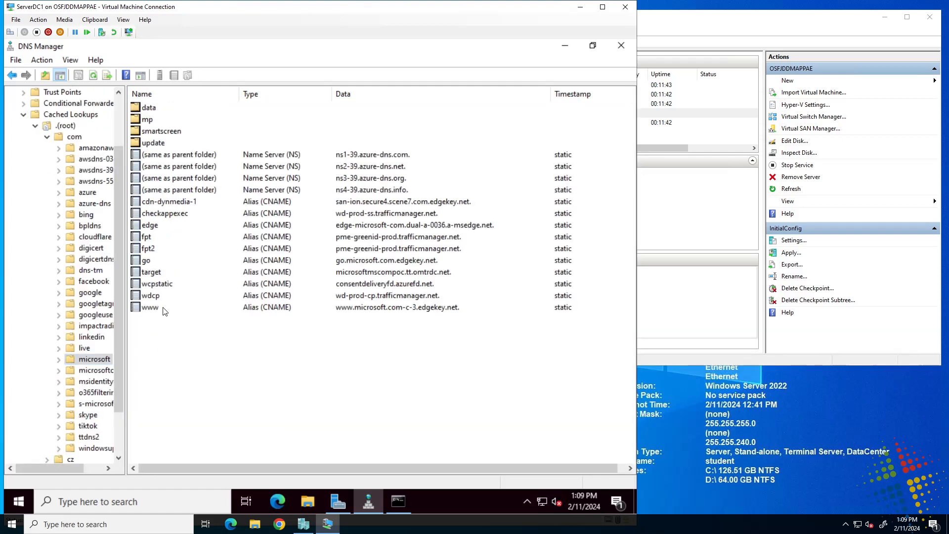
{"action": "left_click", "coordinate": [159, 309]}
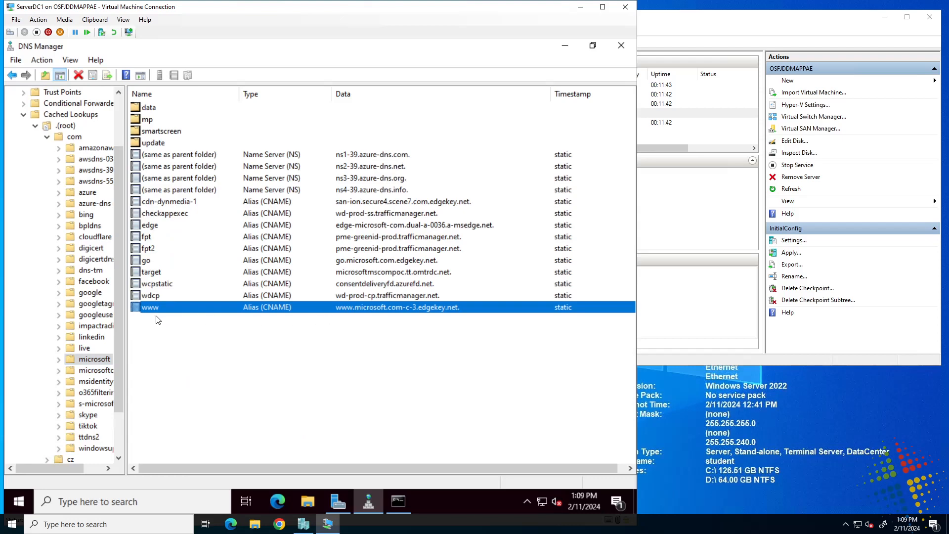